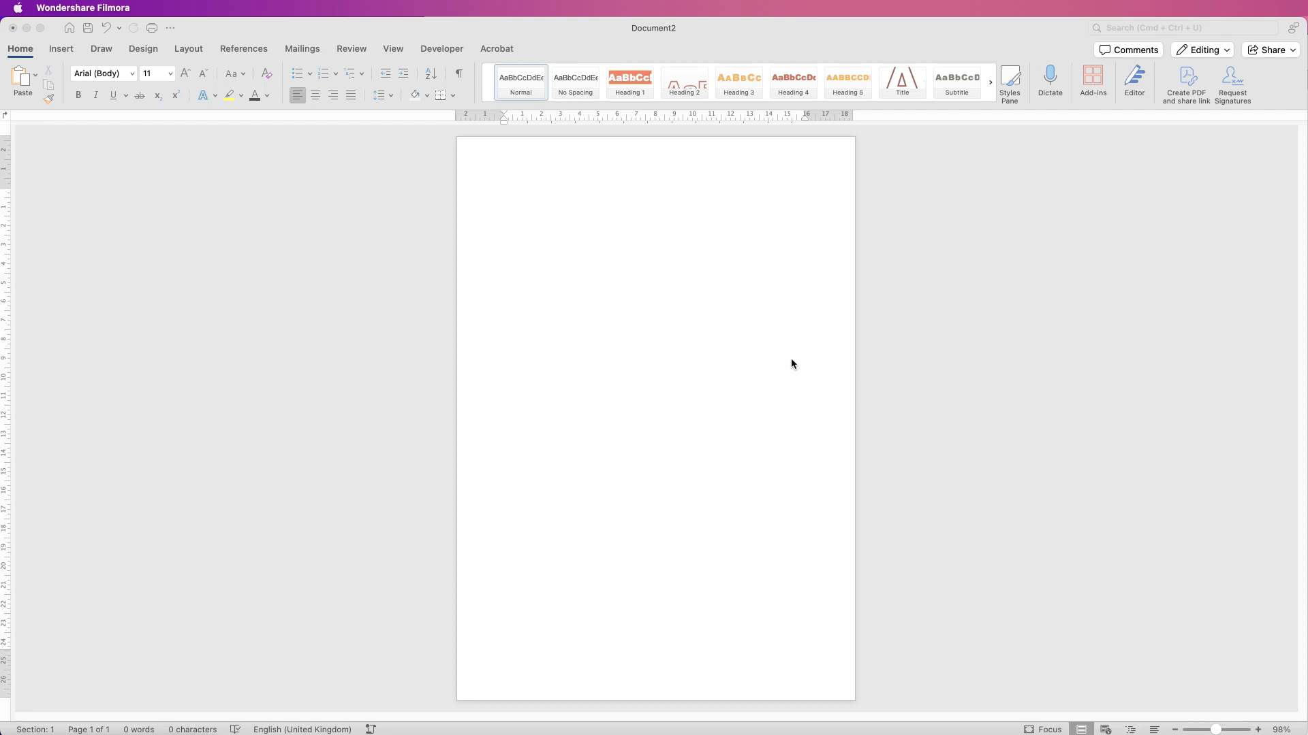
# Step: Search the online 3D models for "skeleton" and insert the standing full human skeleton model without animation
pyautogui.click(61, 51)
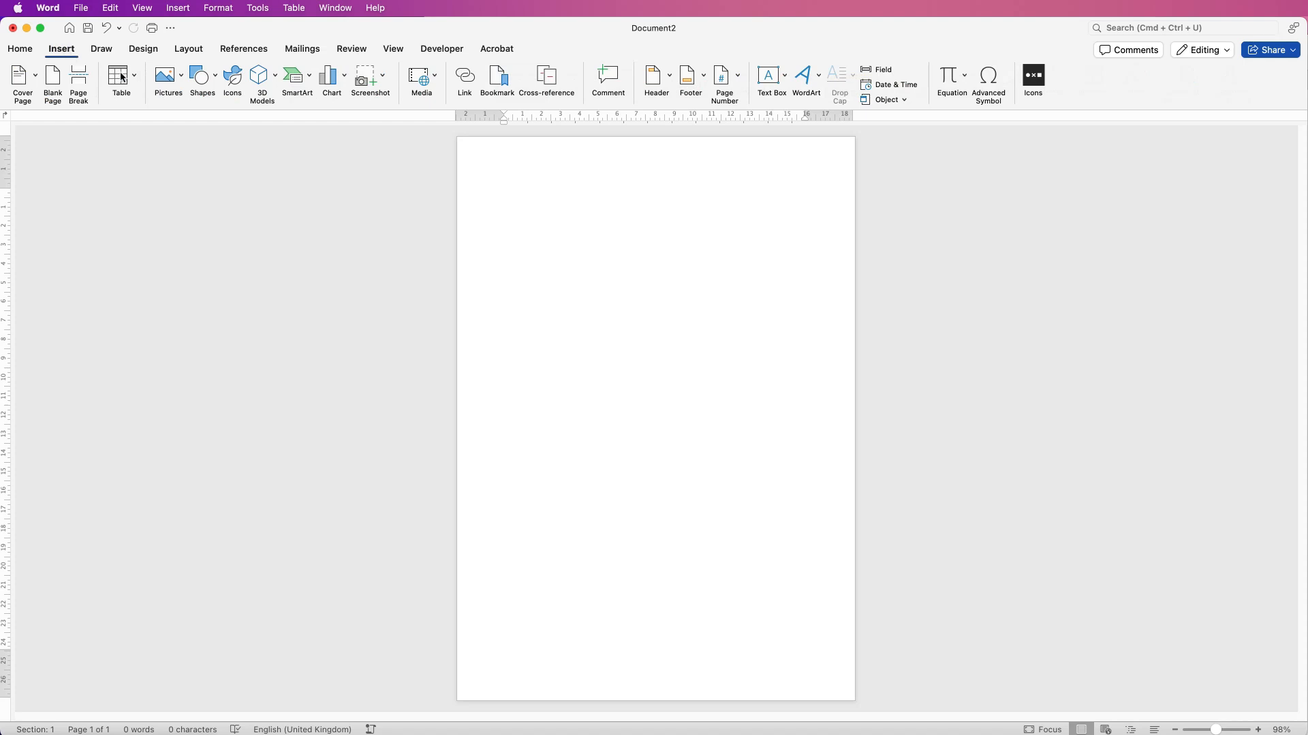
pyautogui.click(263, 79)
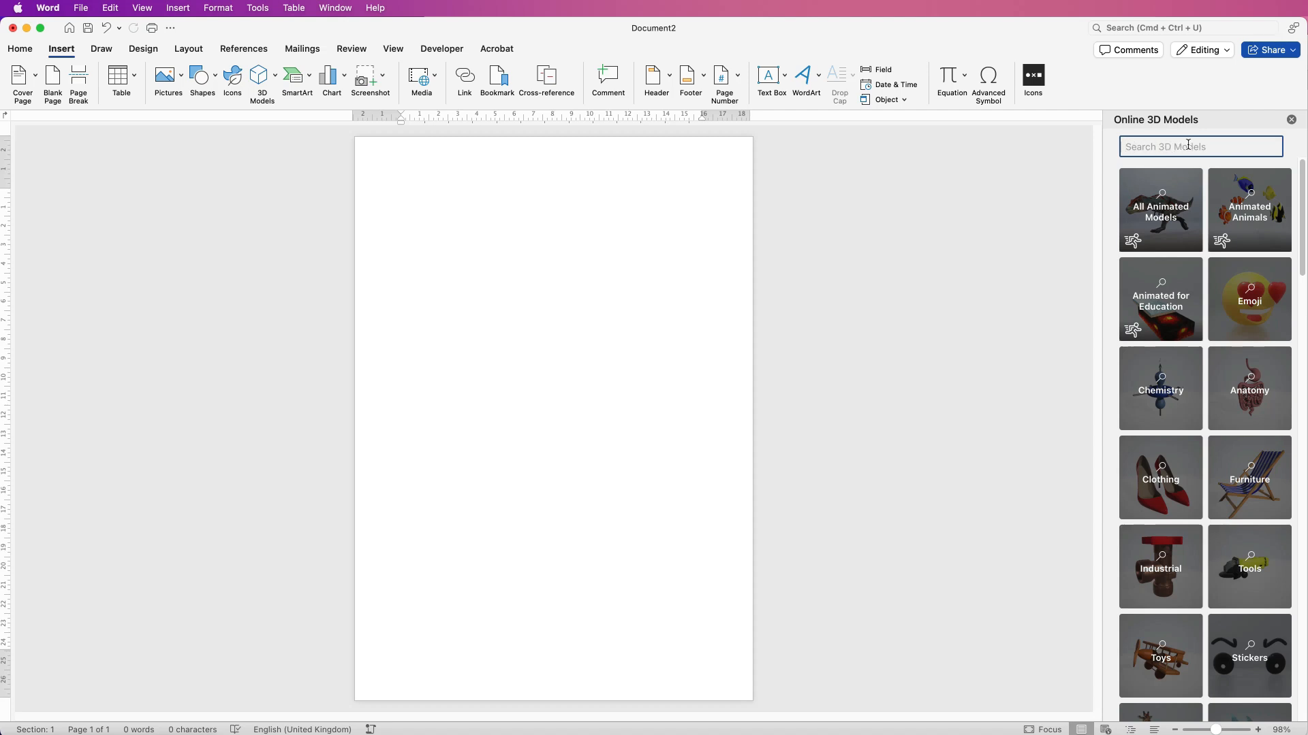
pyautogui.write('skeleton')
pyautogui.press('Return')
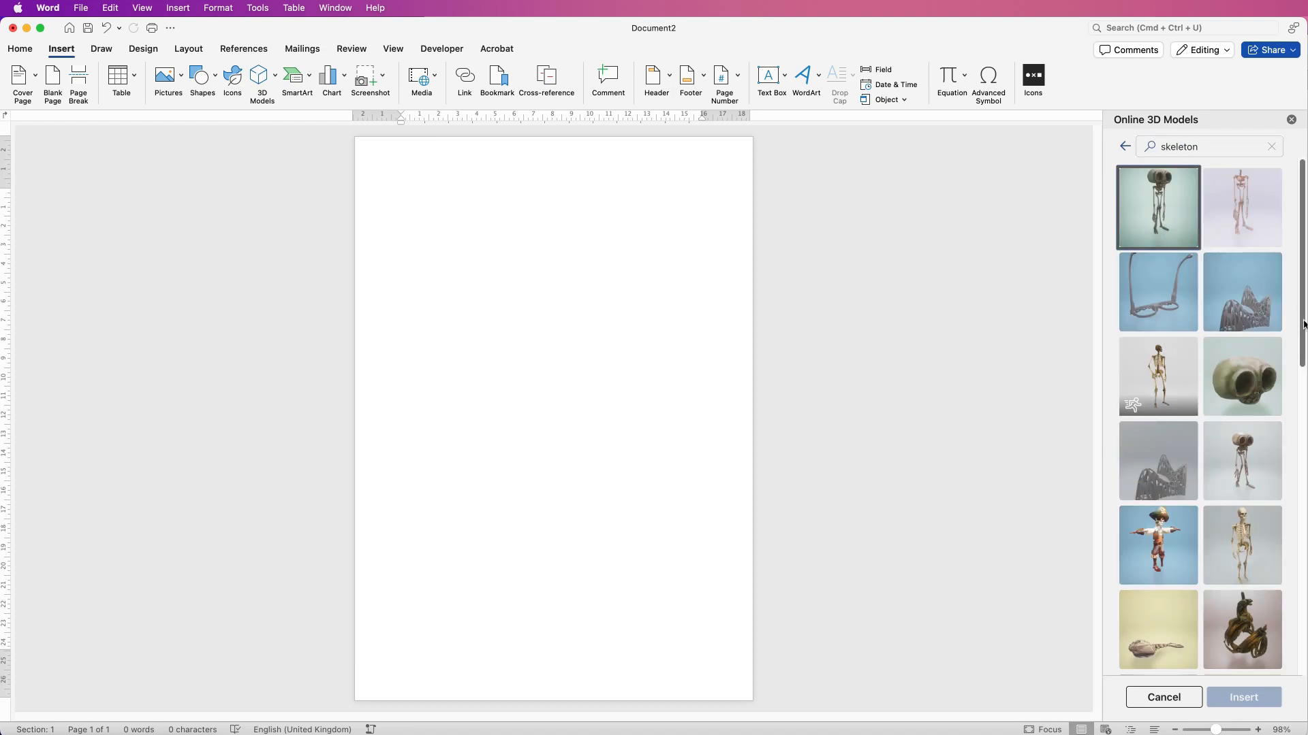
pyautogui.moveTo(1302, 324); pyautogui.dragTo(1302, 395)
pyautogui.click(1242, 372)
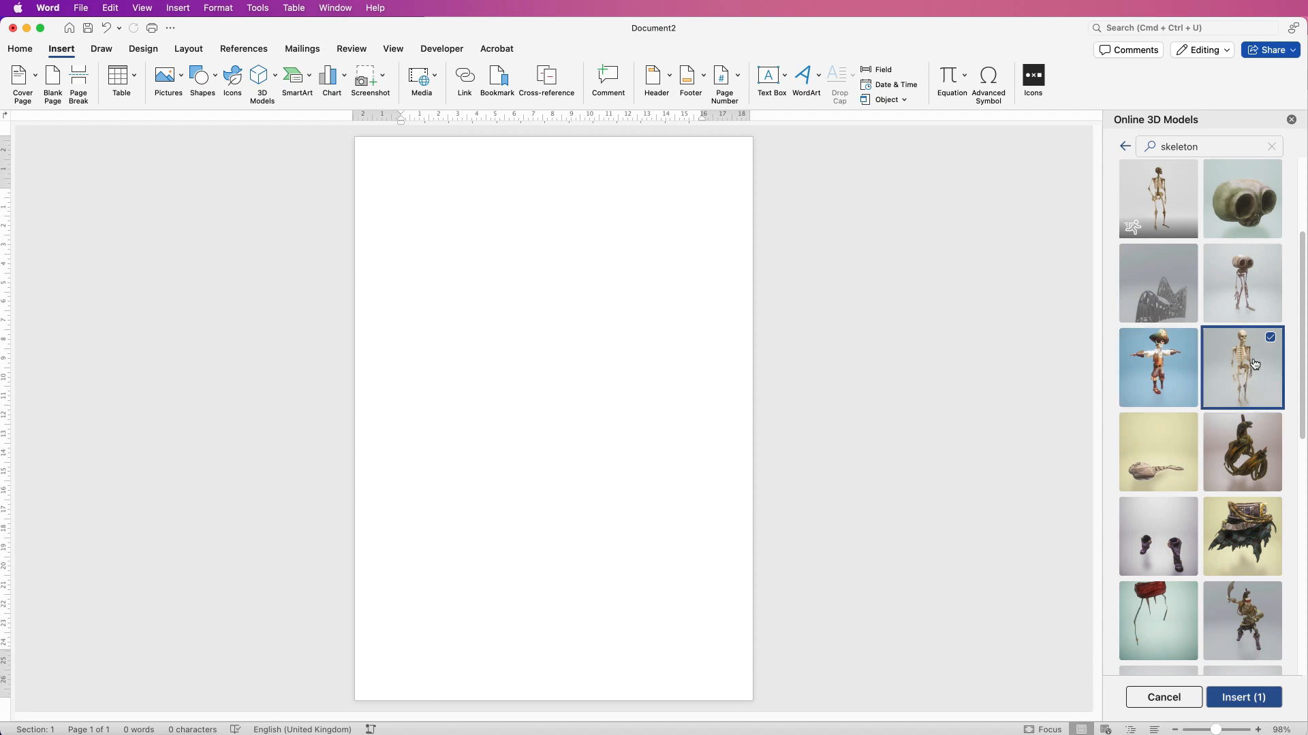
pyautogui.click(1226, 697)
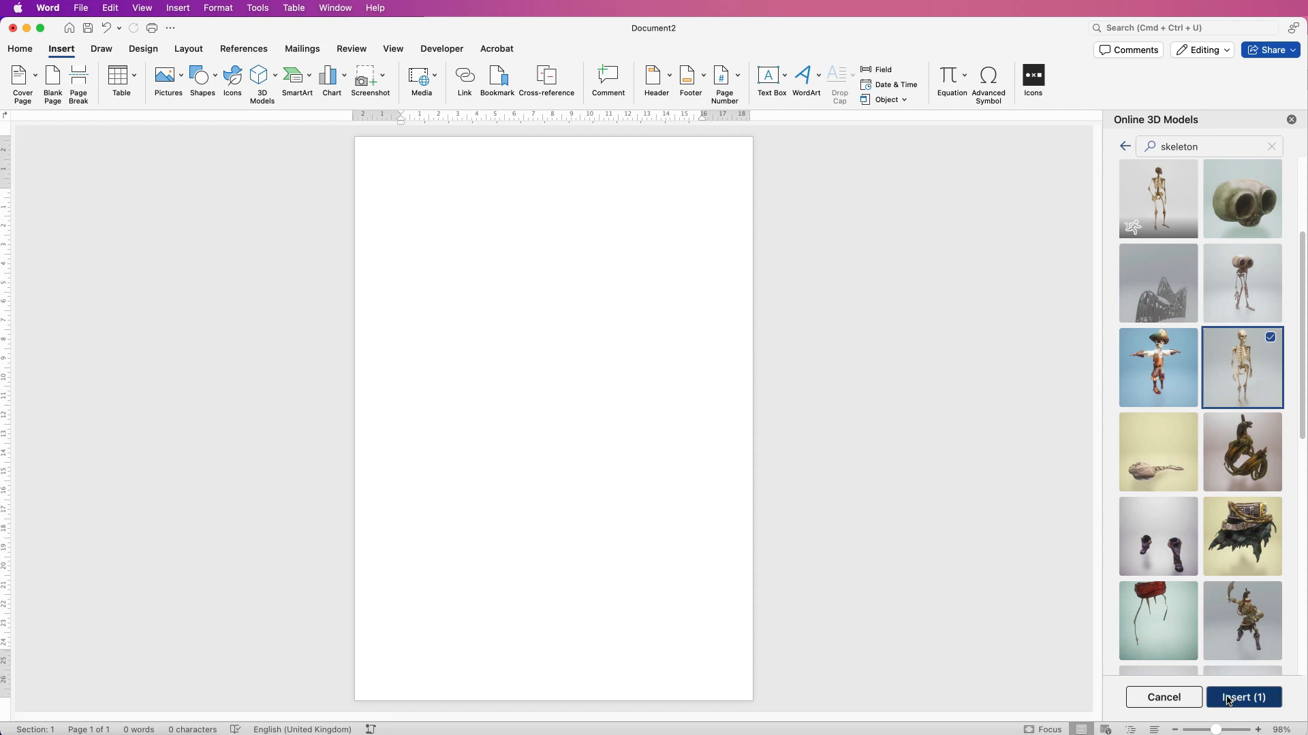
# Step: Enlarge the skeleton model to about 24.8 cm high and rotate it in 3D to a side view facing right
pyautogui.moveTo(422, 230); pyautogui.dragTo(392, 240)
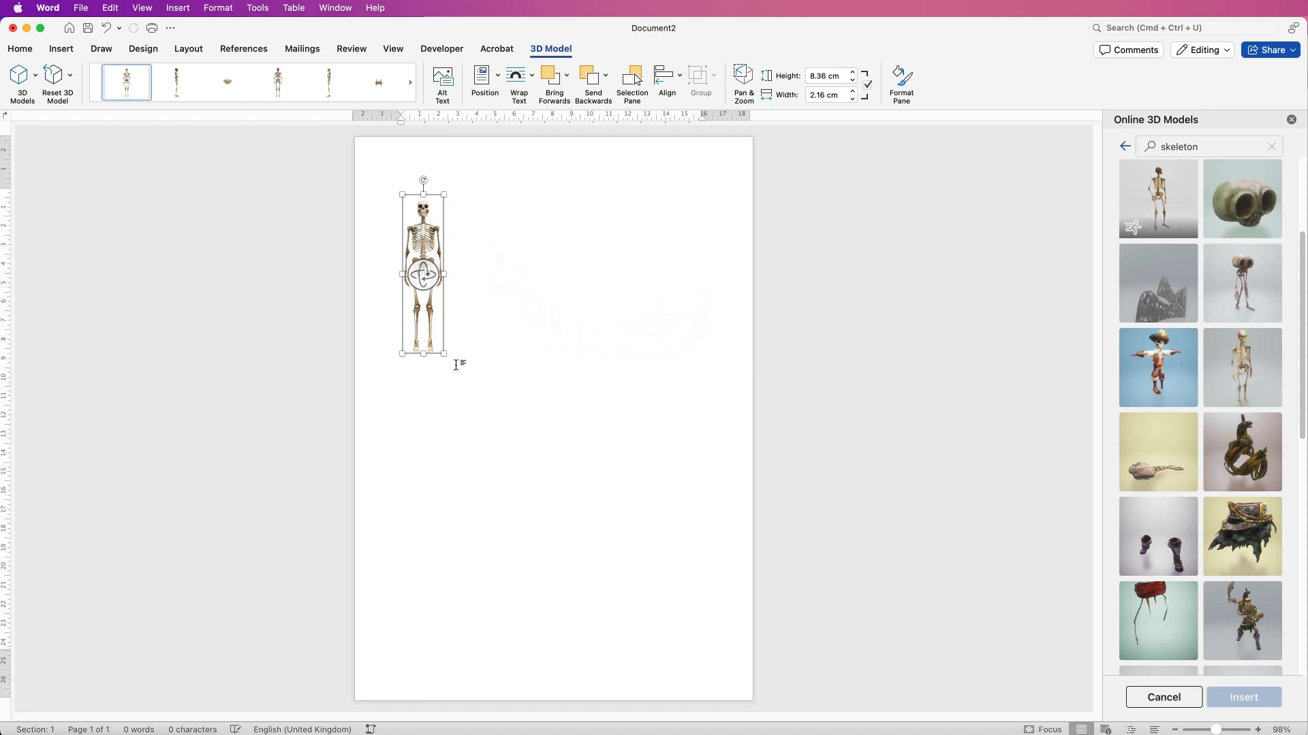
pyautogui.moveTo(444, 352); pyautogui.dragTo(488, 417)
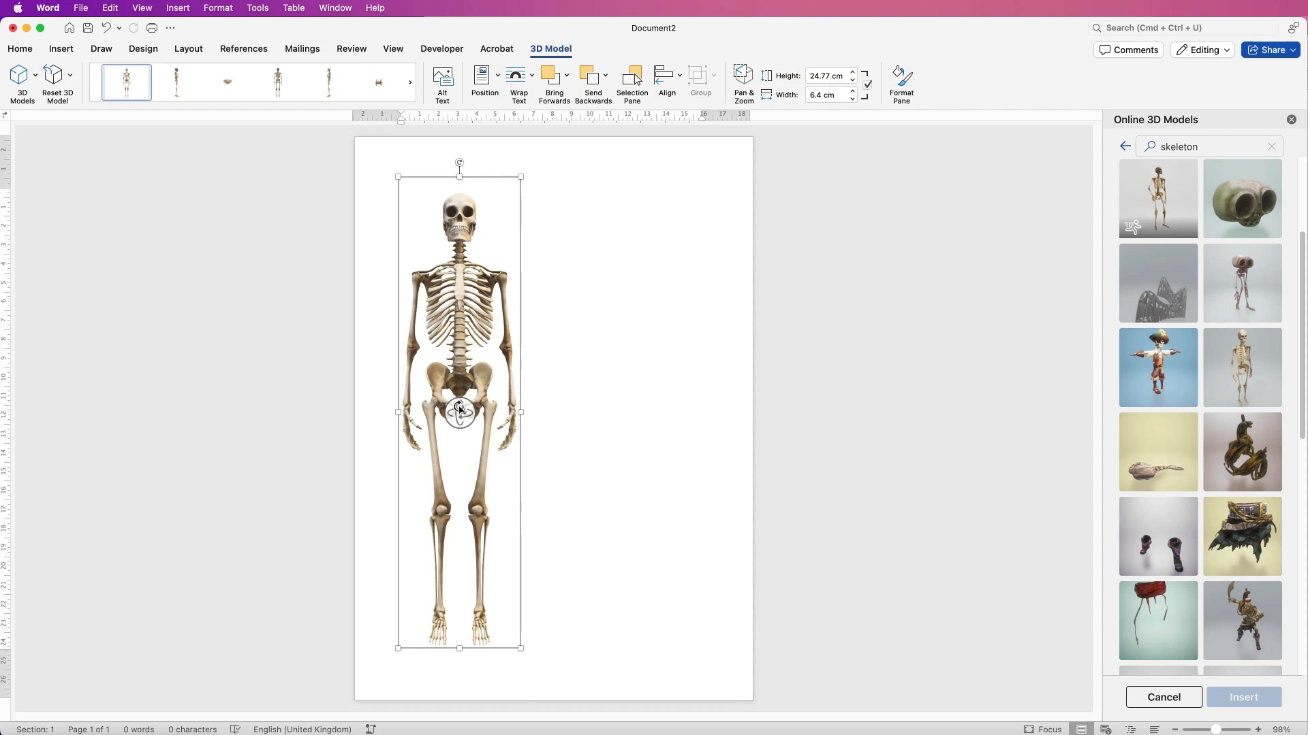
pyautogui.moveTo(461, 417); pyautogui.dragTo(597, 424)
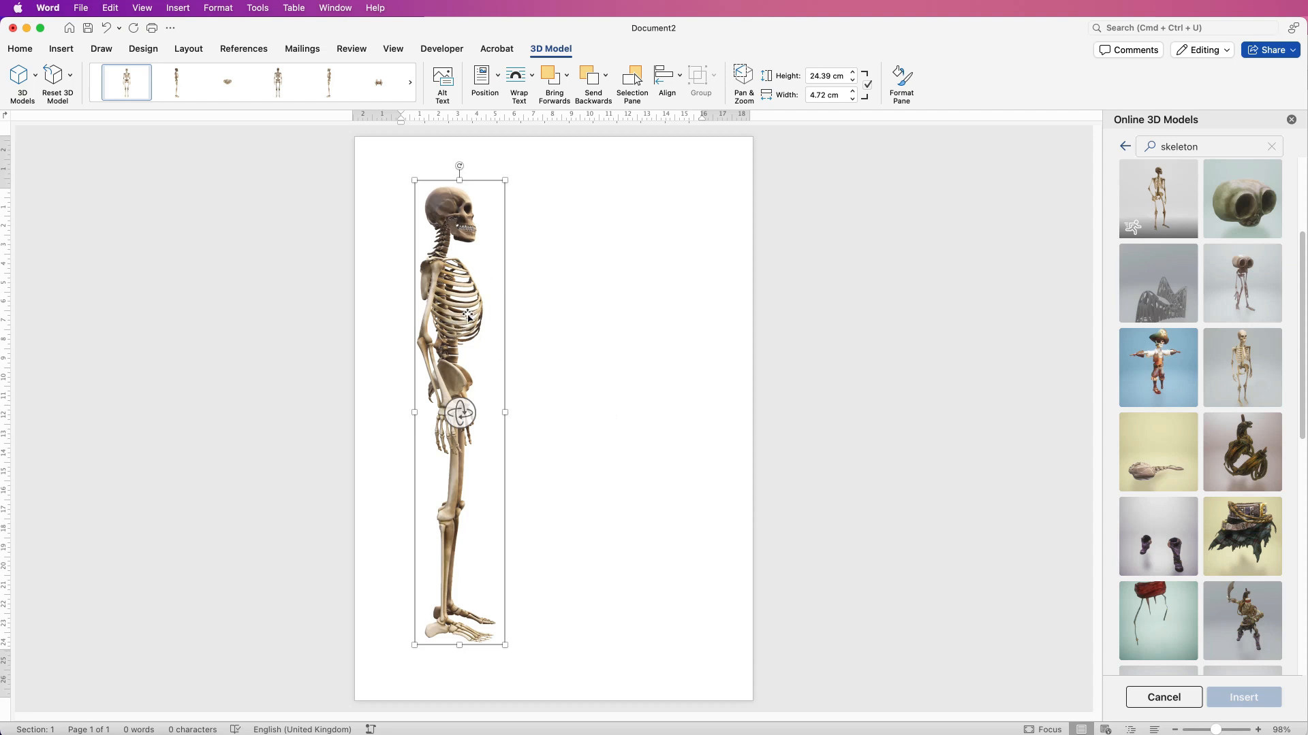
# Step: Place two copies of the skeleton beside the original, turning the outer one to face left and the middle one to face forward
pyautogui.moveTo(455, 312); pyautogui.dragTo(671, 312)
pyautogui.moveTo(681, 413); pyautogui.dragTo(395, 413)
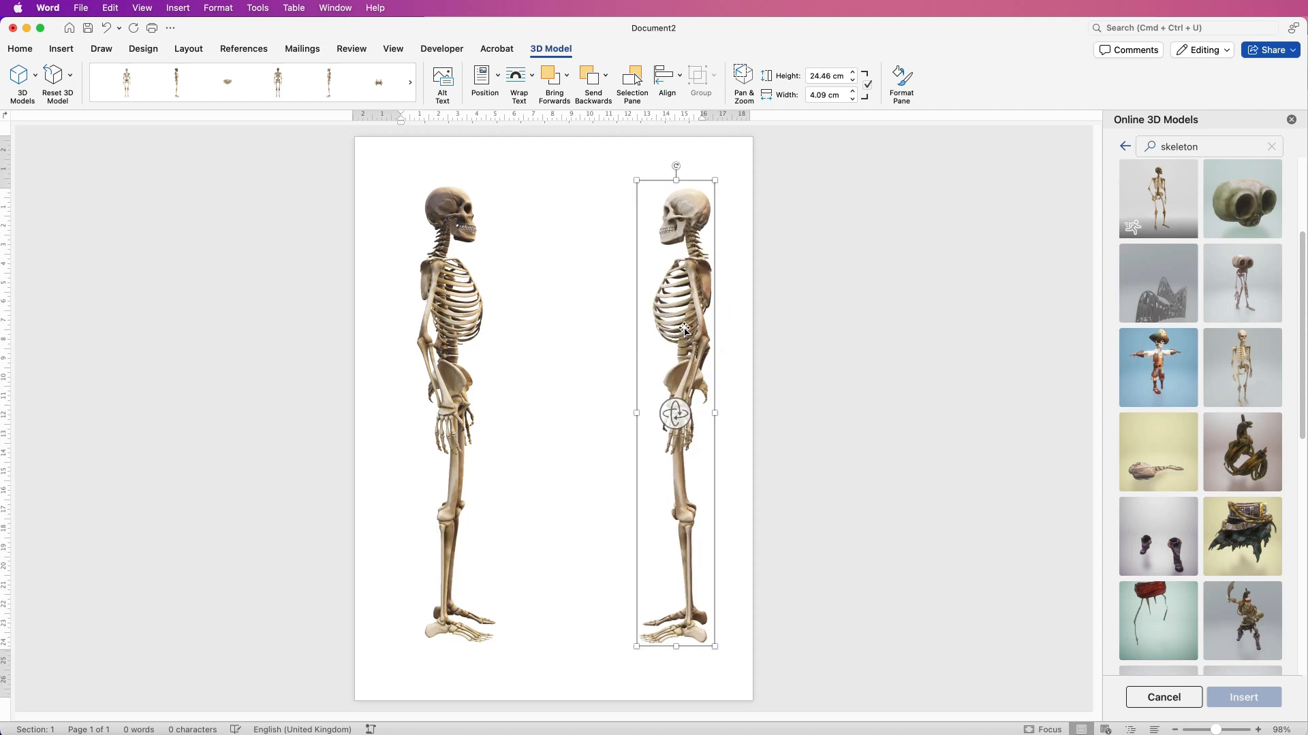
pyautogui.moveTo(683, 329); pyautogui.dragTo(572, 339)
pyautogui.moveTo(564, 417); pyautogui.dragTo(702, 418)
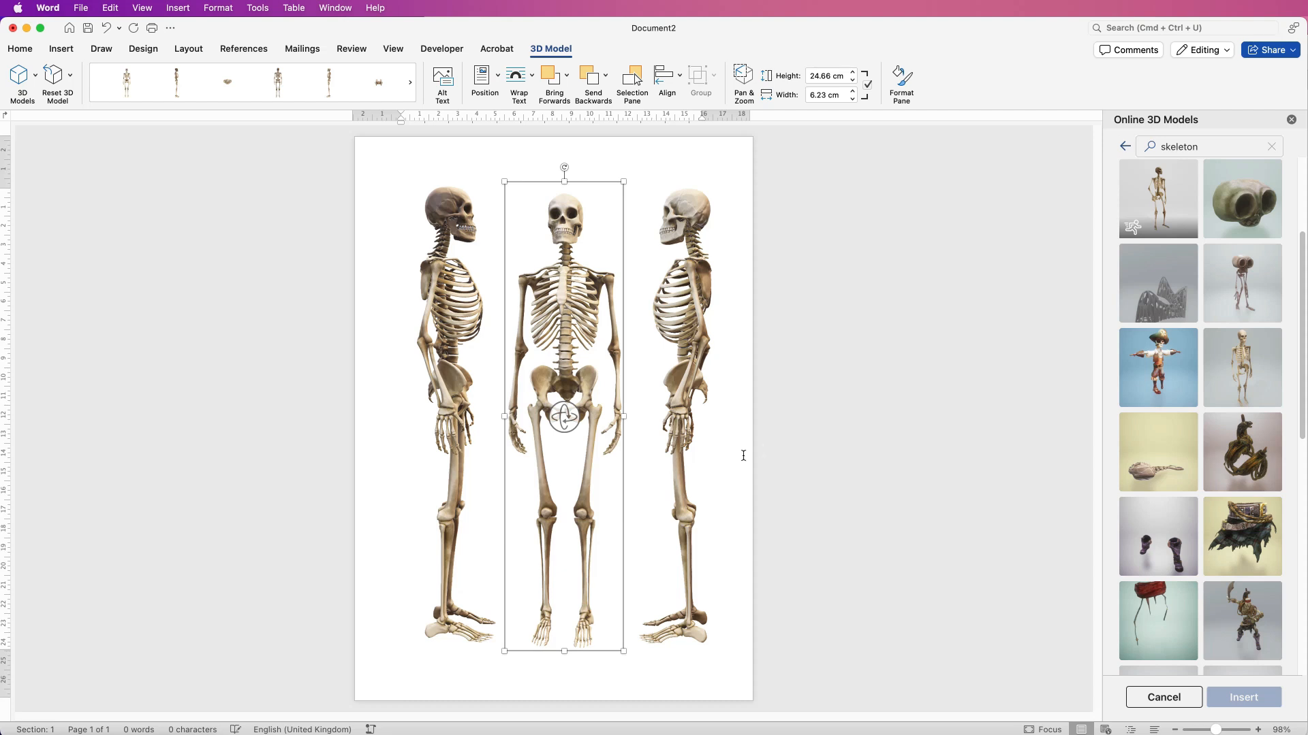
pyautogui.click(623, 684)
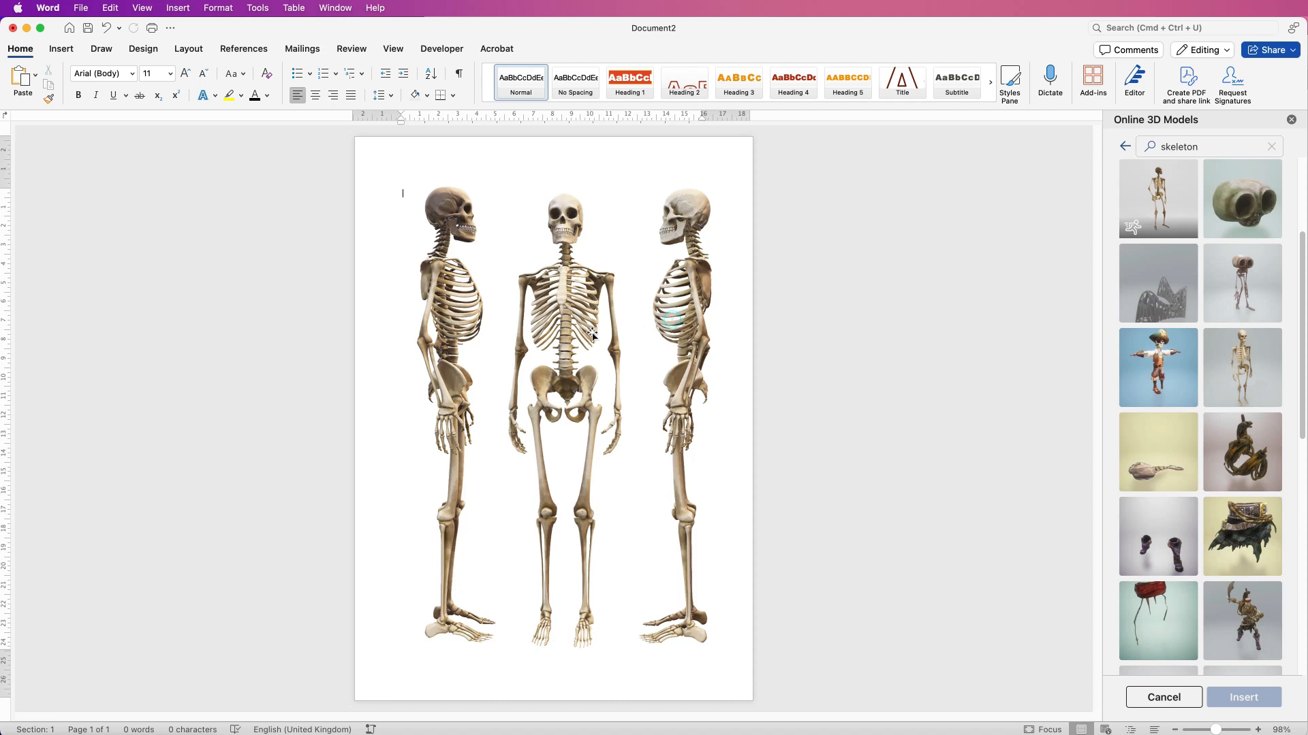
# Step: Clear the skeletons from the page, search the online 3D models for "muscle" and insert the animated arm model
pyautogui.click(576, 335)
pyautogui.moveTo(1189, 150); pyautogui.dragTo(1096, 142)
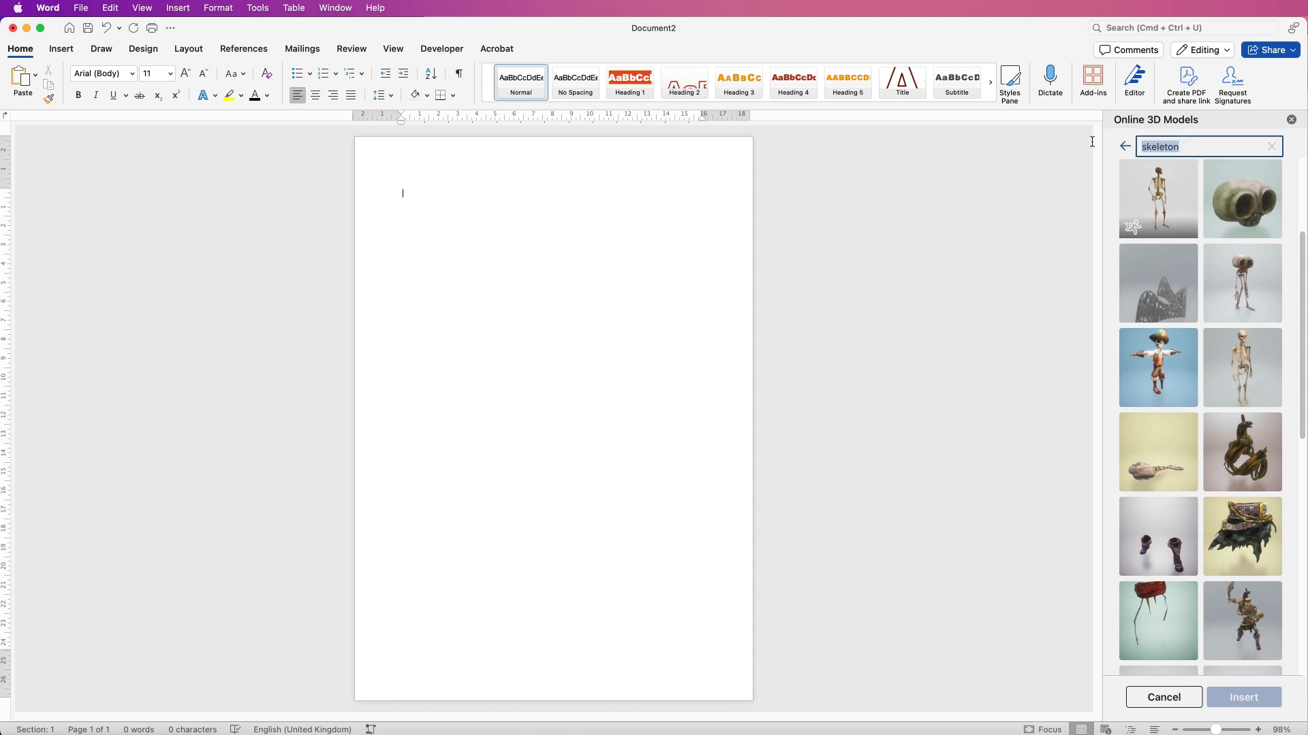
pyautogui.write('muscle')
pyautogui.press('Return')
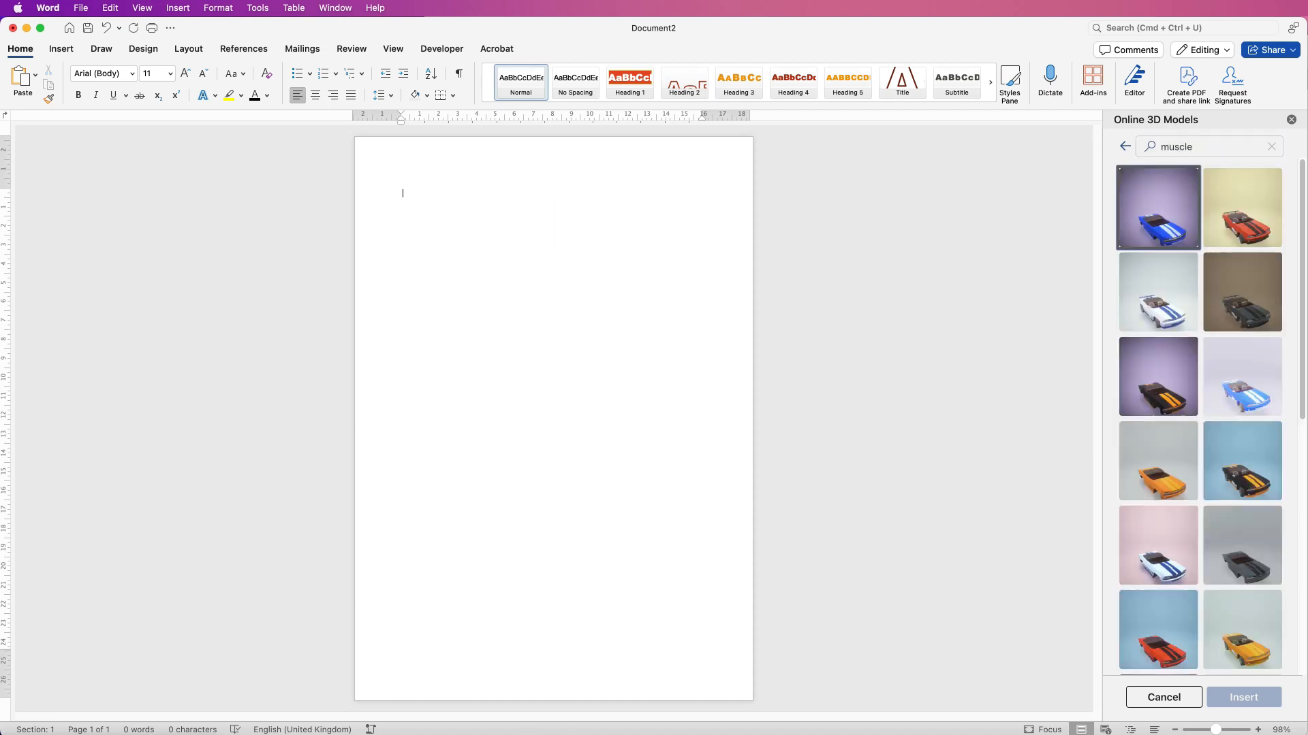
pyautogui.scroll(-5, 1237, 468)
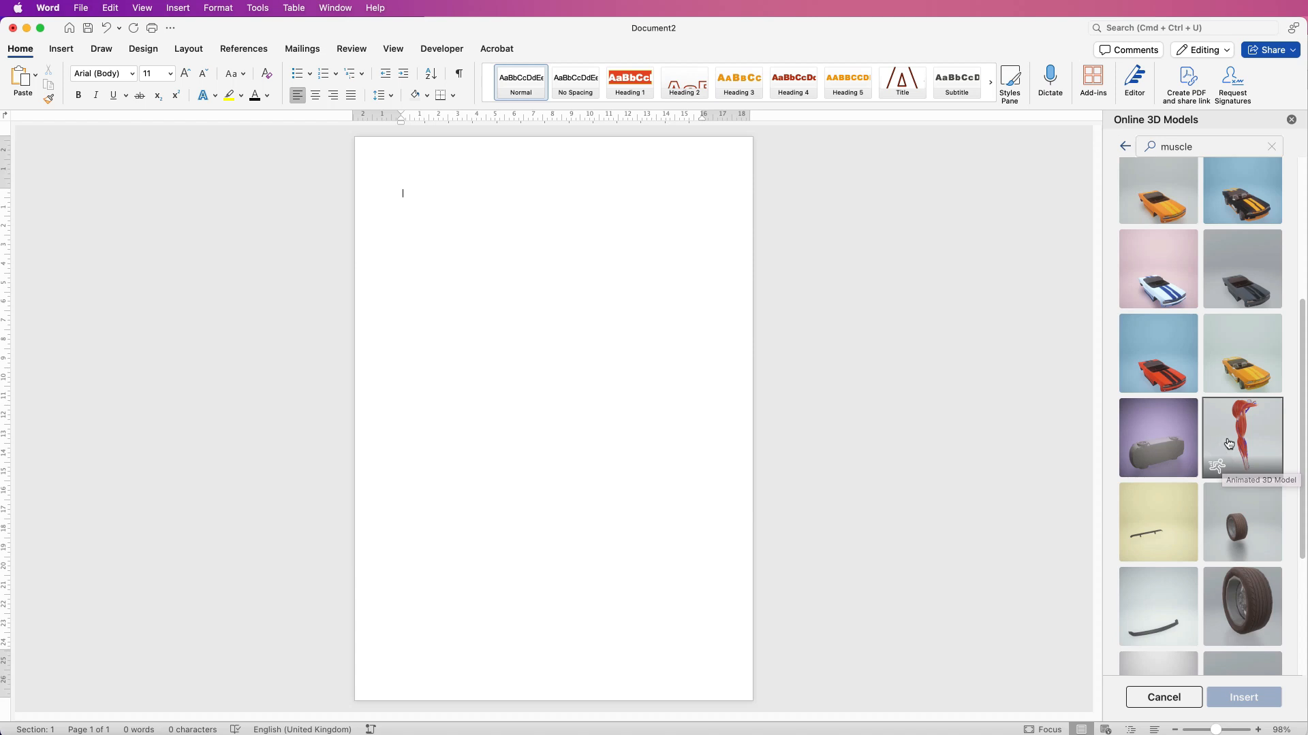
pyautogui.doubleClick(1239, 446)
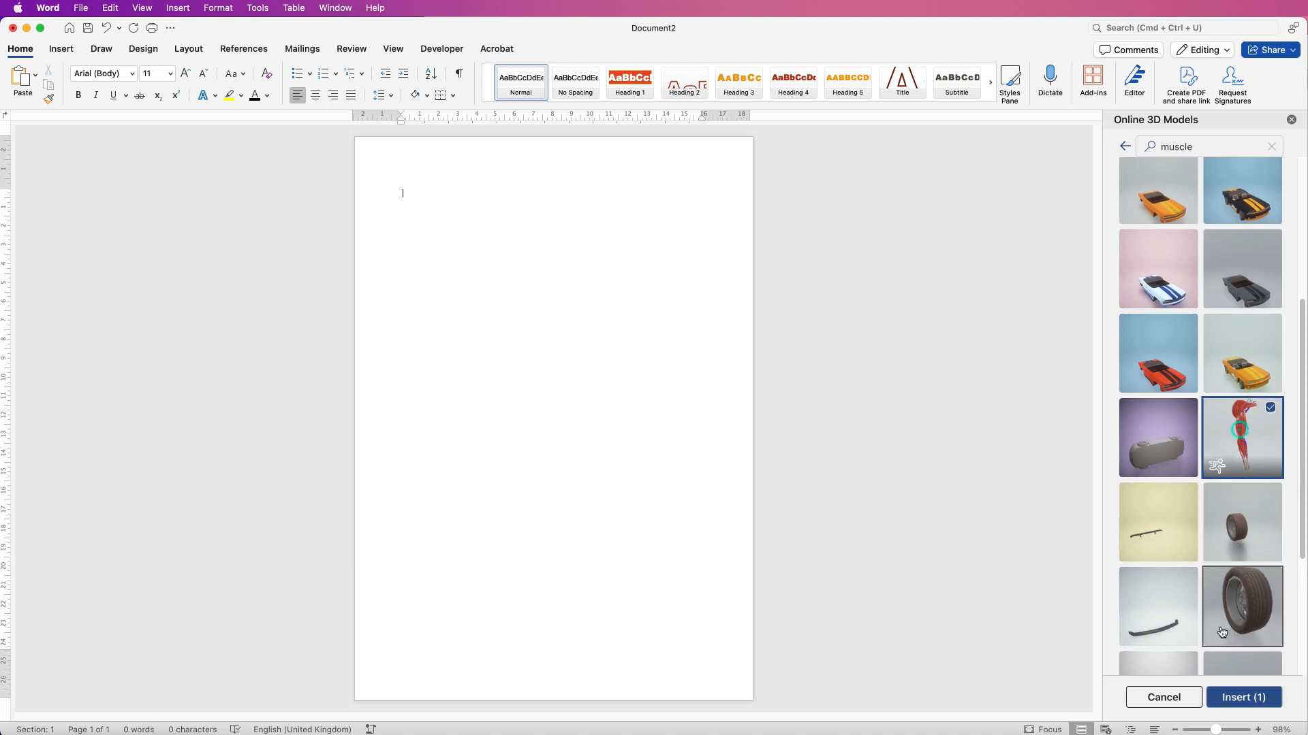
# Step: Enlarge the animated arm model to about 23 cm high and rotate it in 3D to show its other sides
pyautogui.moveTo(492, 327); pyautogui.dragTo(683, 523)
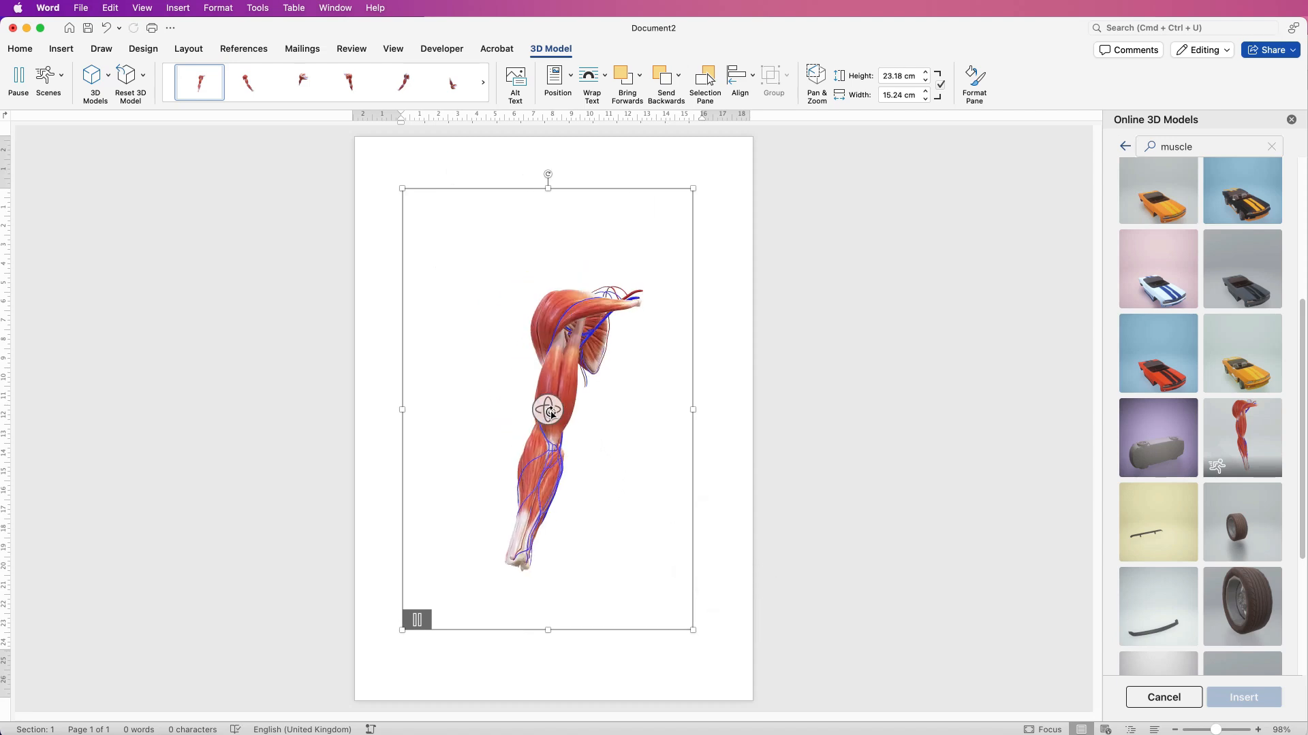
pyautogui.moveTo(552, 420); pyautogui.dragTo(671, 416)
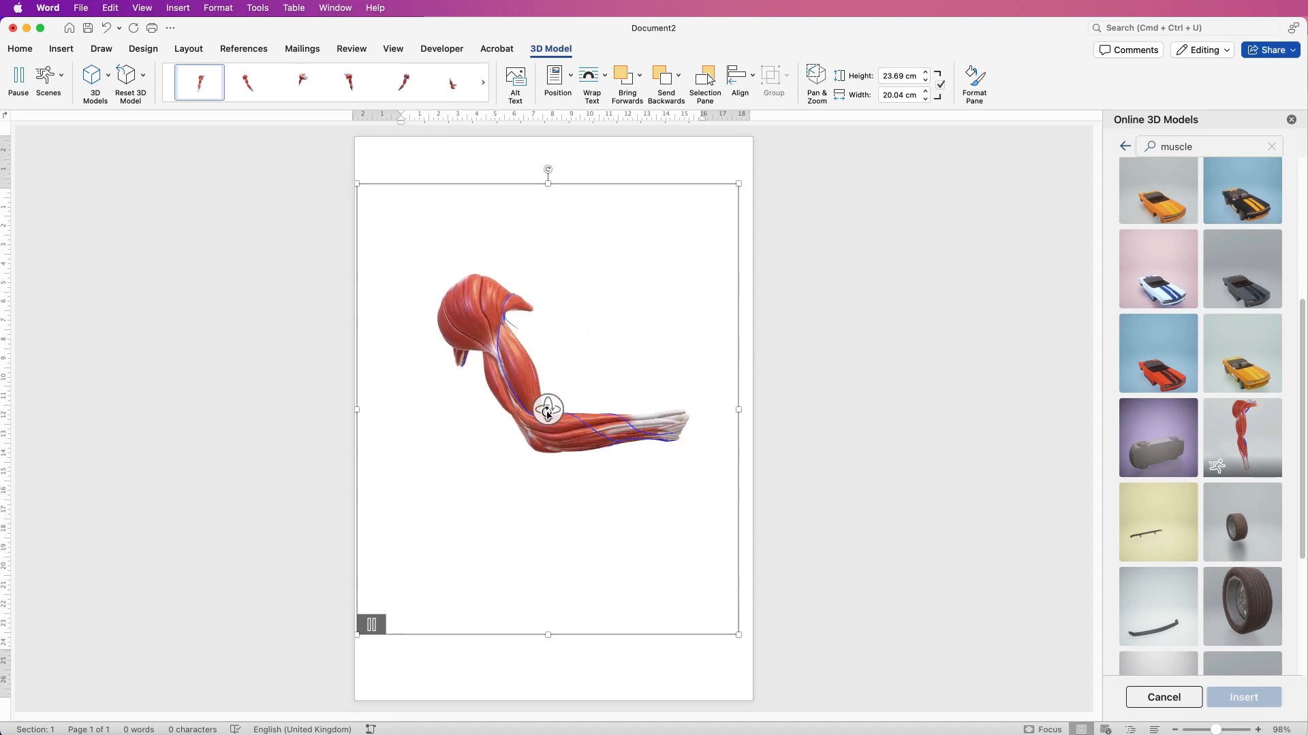
pyautogui.moveTo(547, 413); pyautogui.dragTo(708, 400)
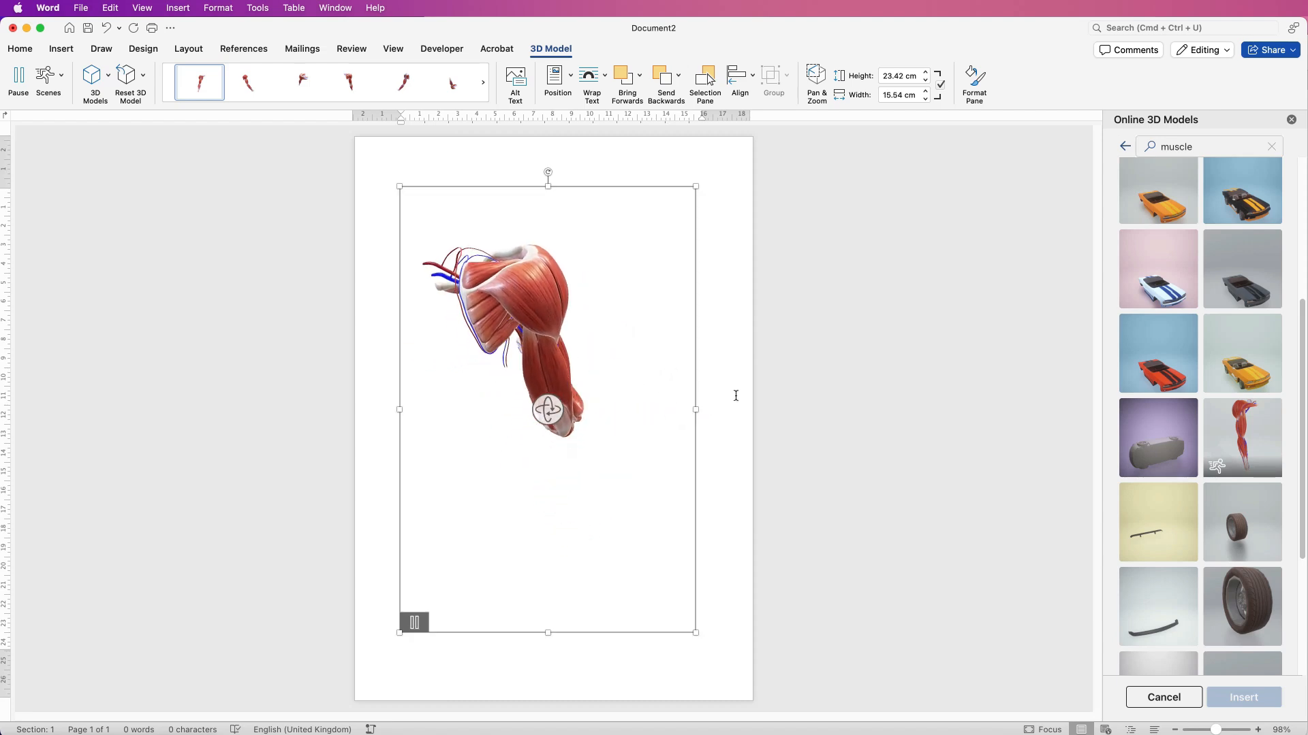
pyautogui.click(736, 396)
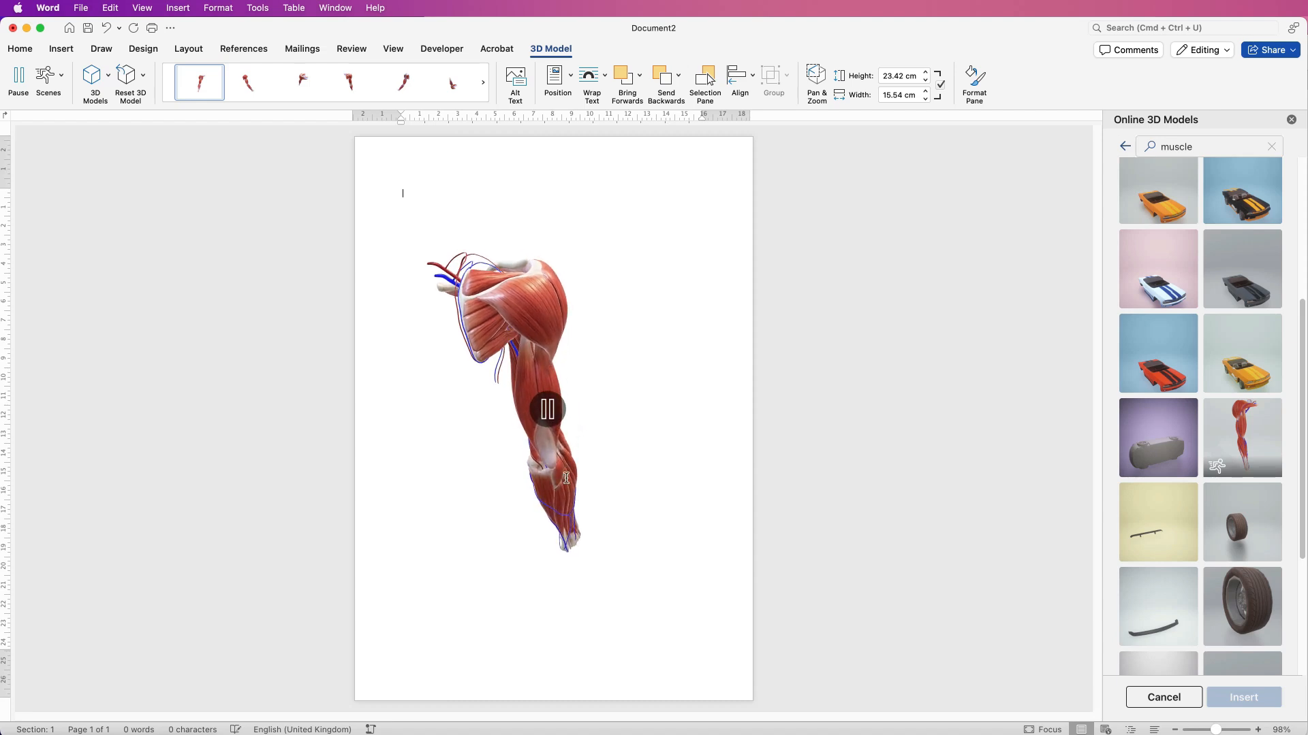
# Step: Reposition the animated arm model on the page and capture a screenshot of the area around it
pyautogui.click(550, 368)
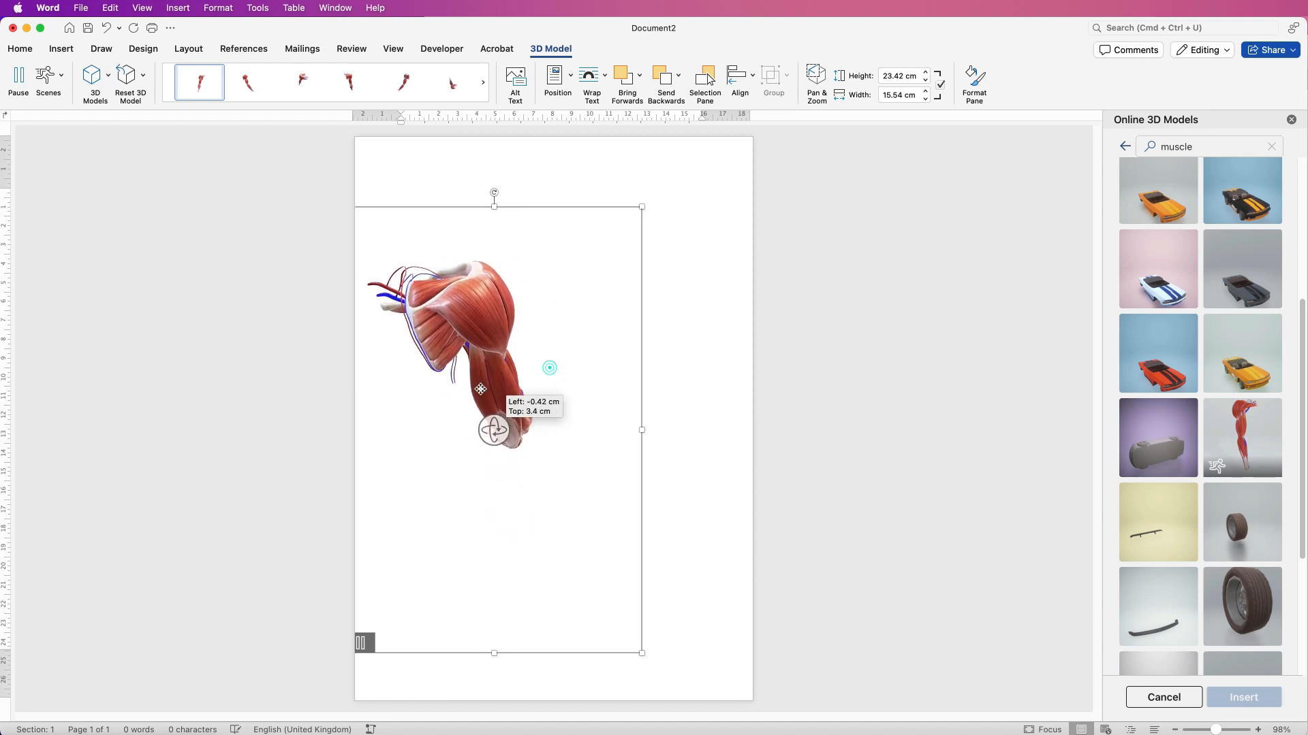
pyautogui.click(506, 661)
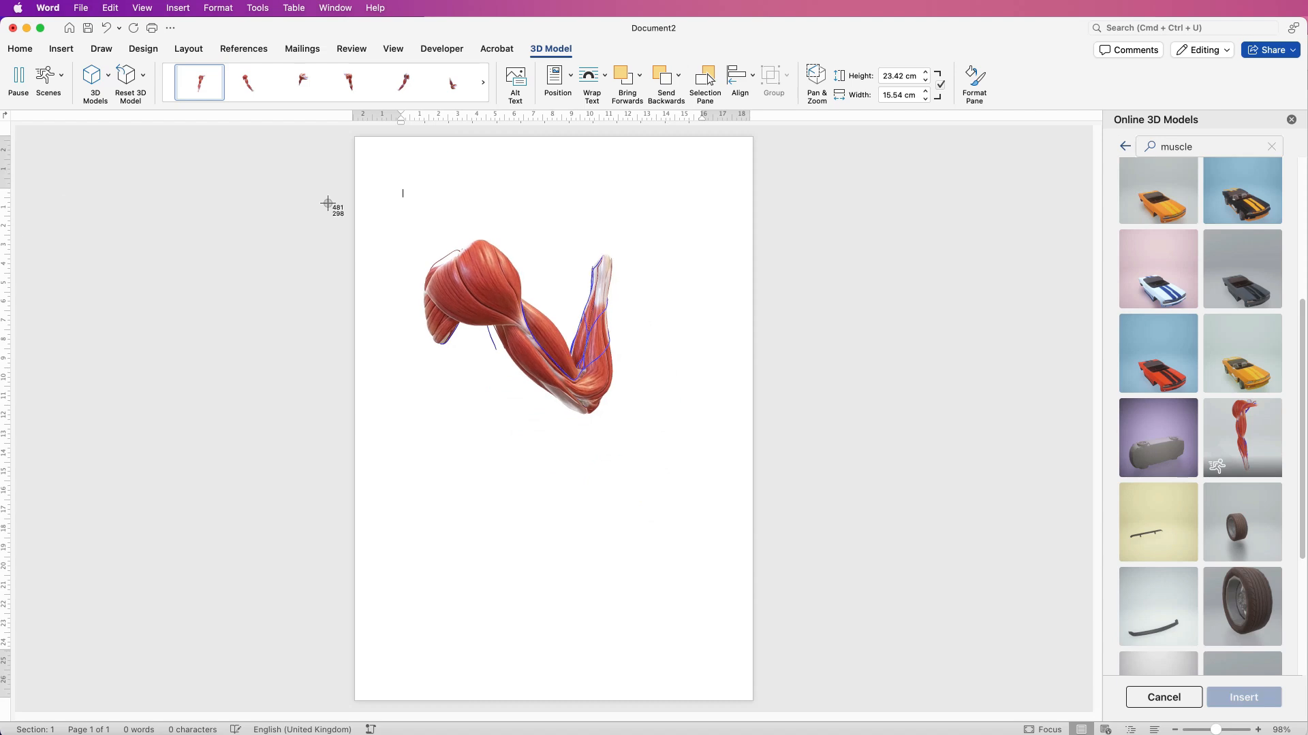
pyautogui.moveTo(401, 217); pyautogui.dragTo(708, 658)
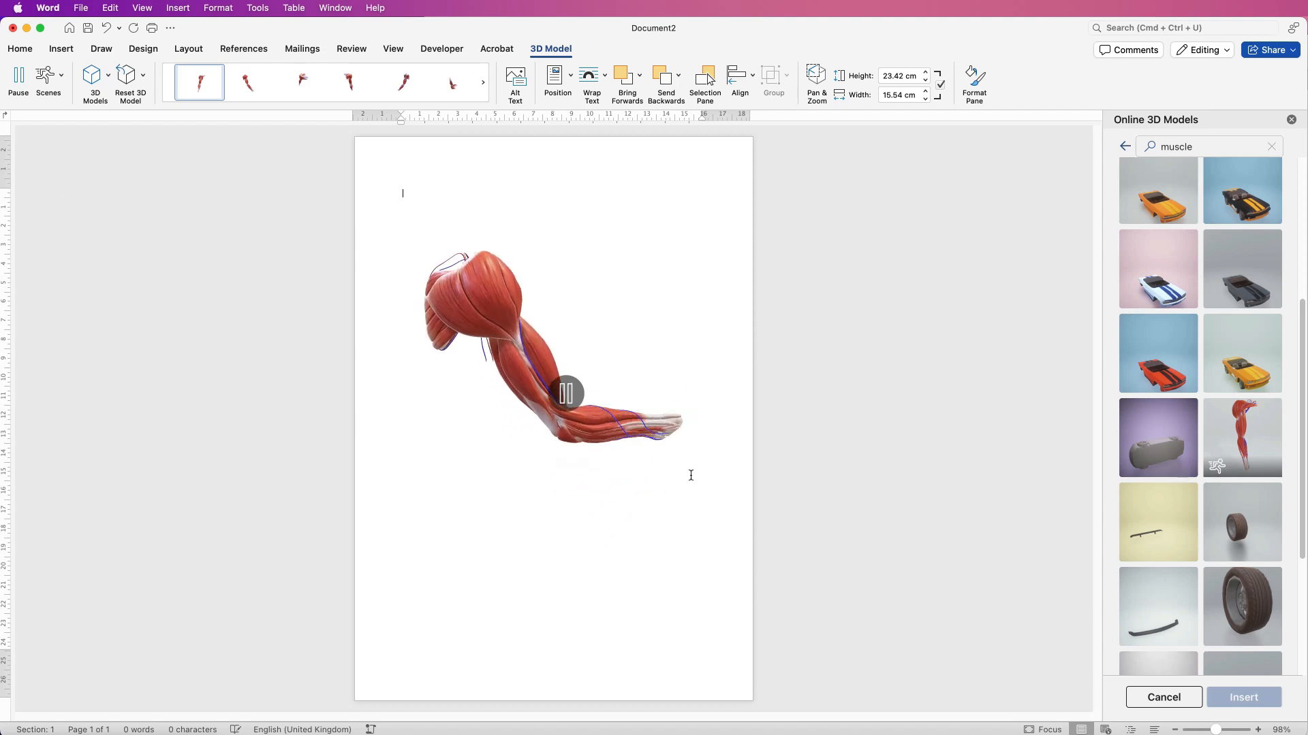
# Step: Shrink the animated arm model to under half its size in the page's upper-right area
pyautogui.click(396, 647)
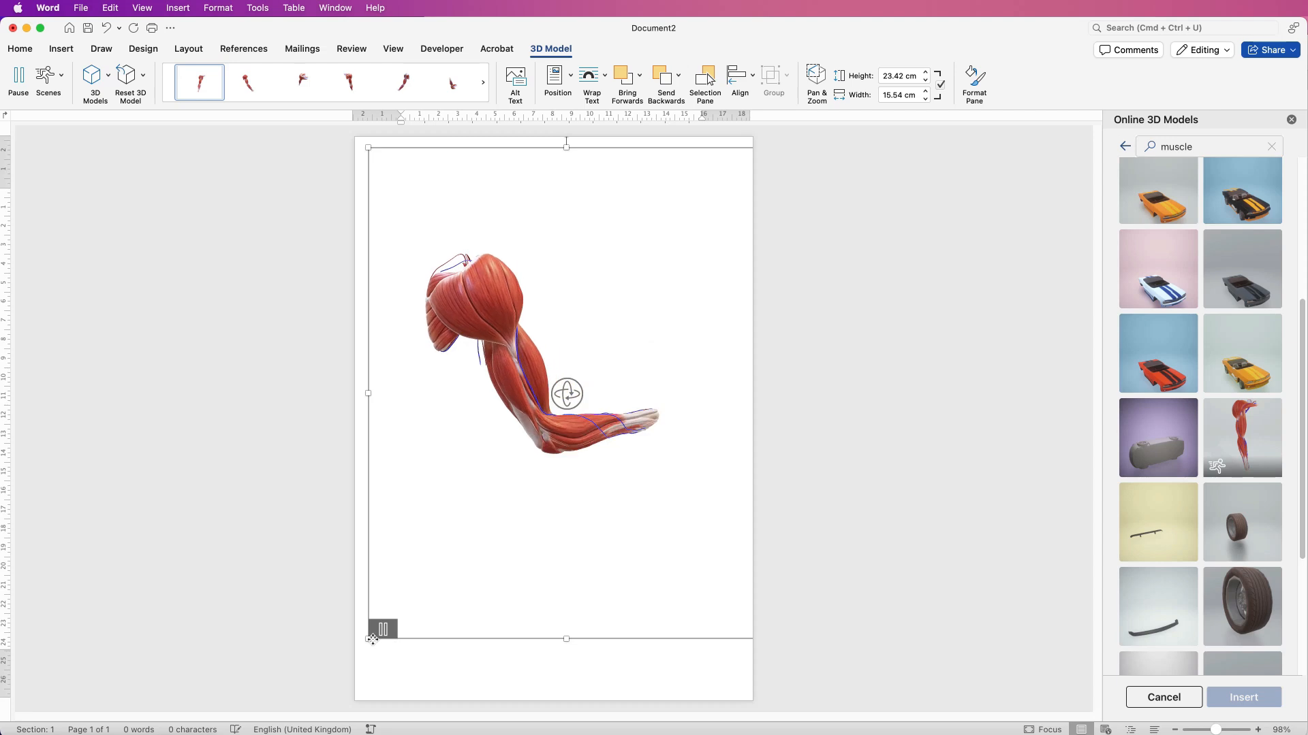
pyautogui.moveTo(368, 639); pyautogui.dragTo(575, 382)
pyautogui.click(523, 468)
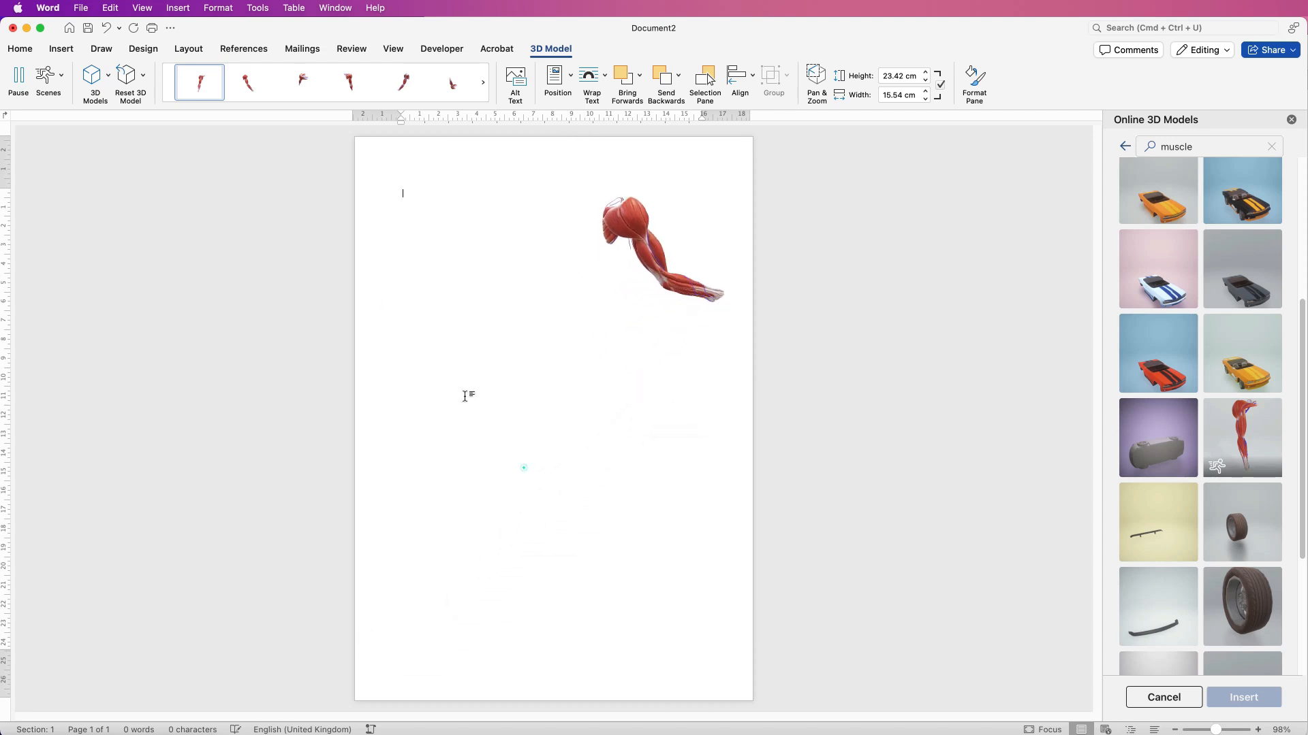
# Step: Insert the picture "Screenshot 2025-03-10 at 14.53.12" from the Desktop and scale it down beside the animated arm model
pyautogui.click(61, 49)
pyautogui.click(181, 85)
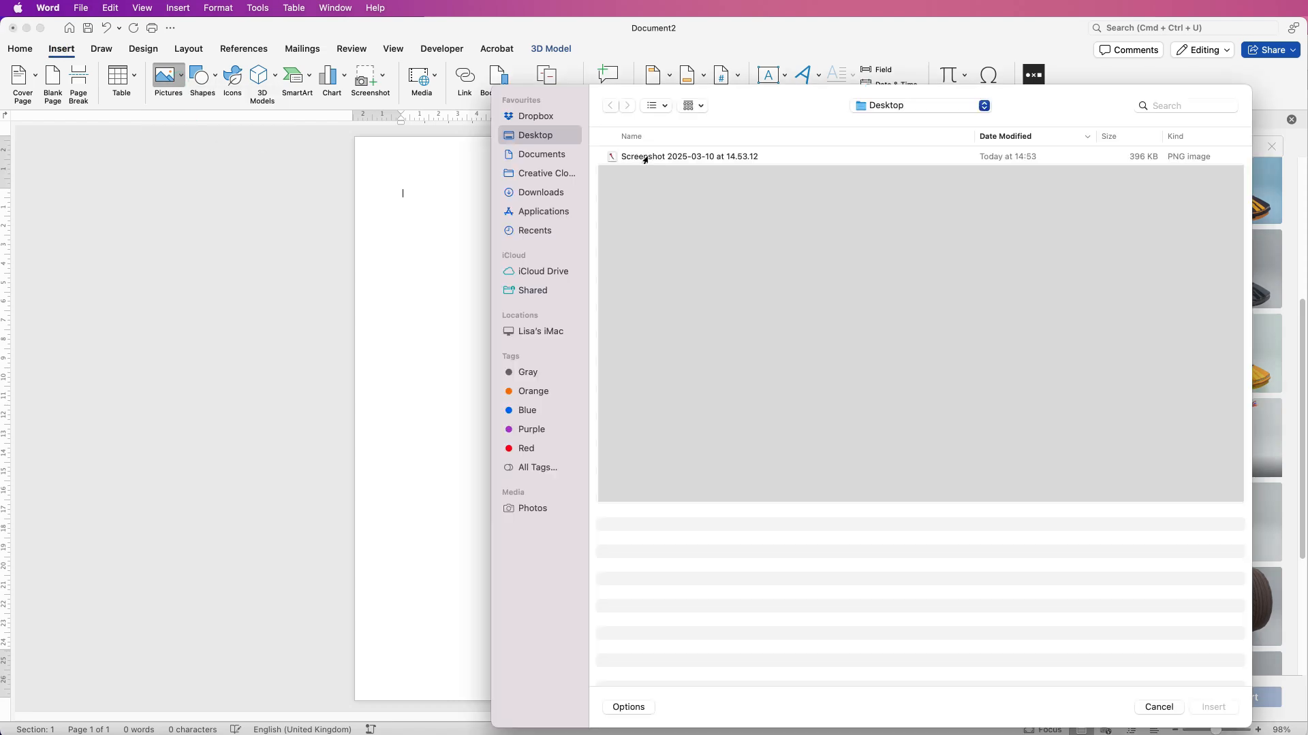
pyautogui.click(646, 157)
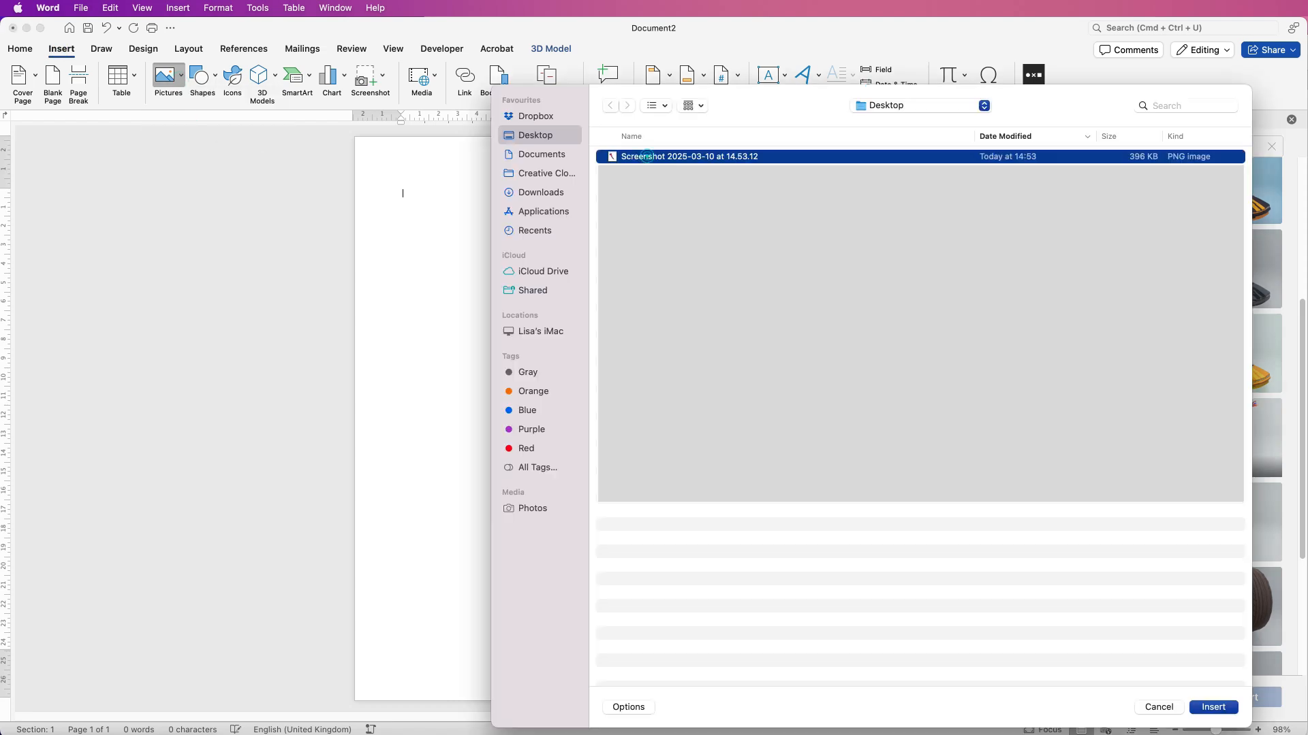
pyautogui.click(1213, 707)
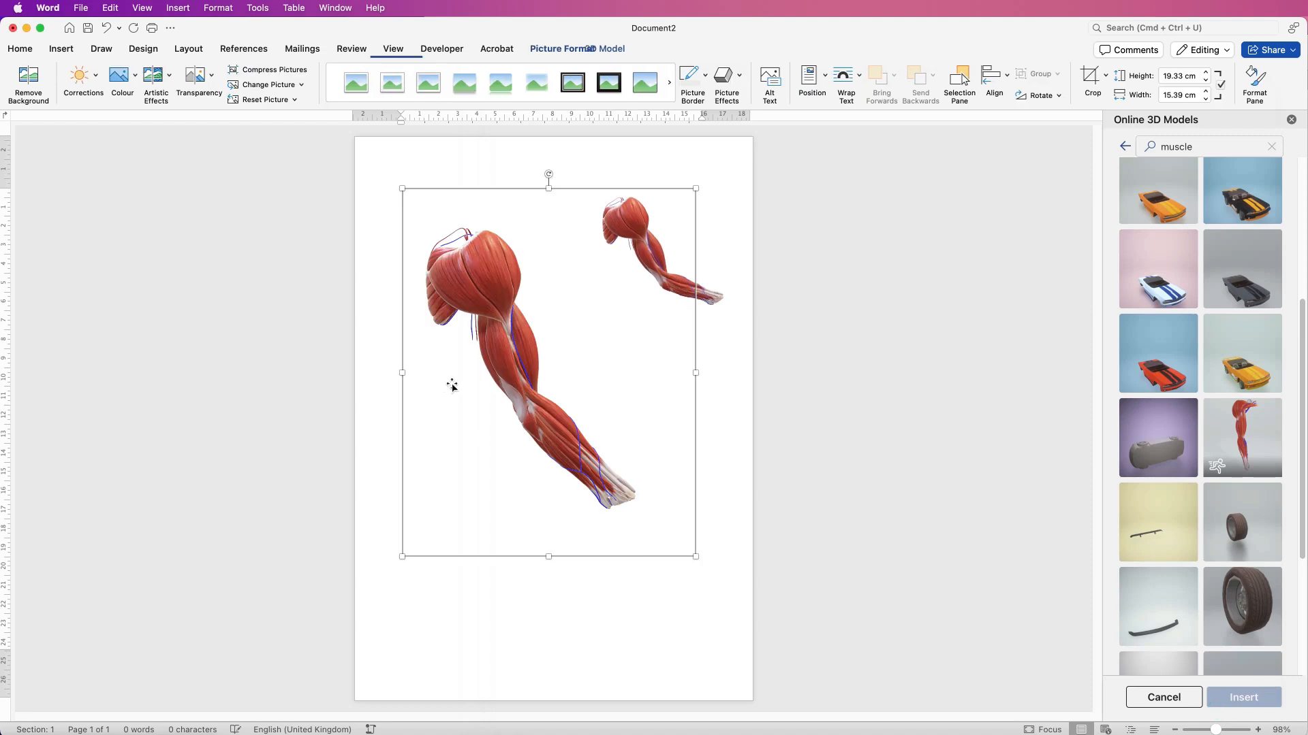
pyautogui.moveTo(688, 197); pyautogui.dragTo(583, 294)
pyautogui.moveTo(495, 353)
pyautogui.mouseDown()
pyautogui.moveTo(657, 239)
pyautogui.moveTo(565, 425)
pyautogui.mouseUp()
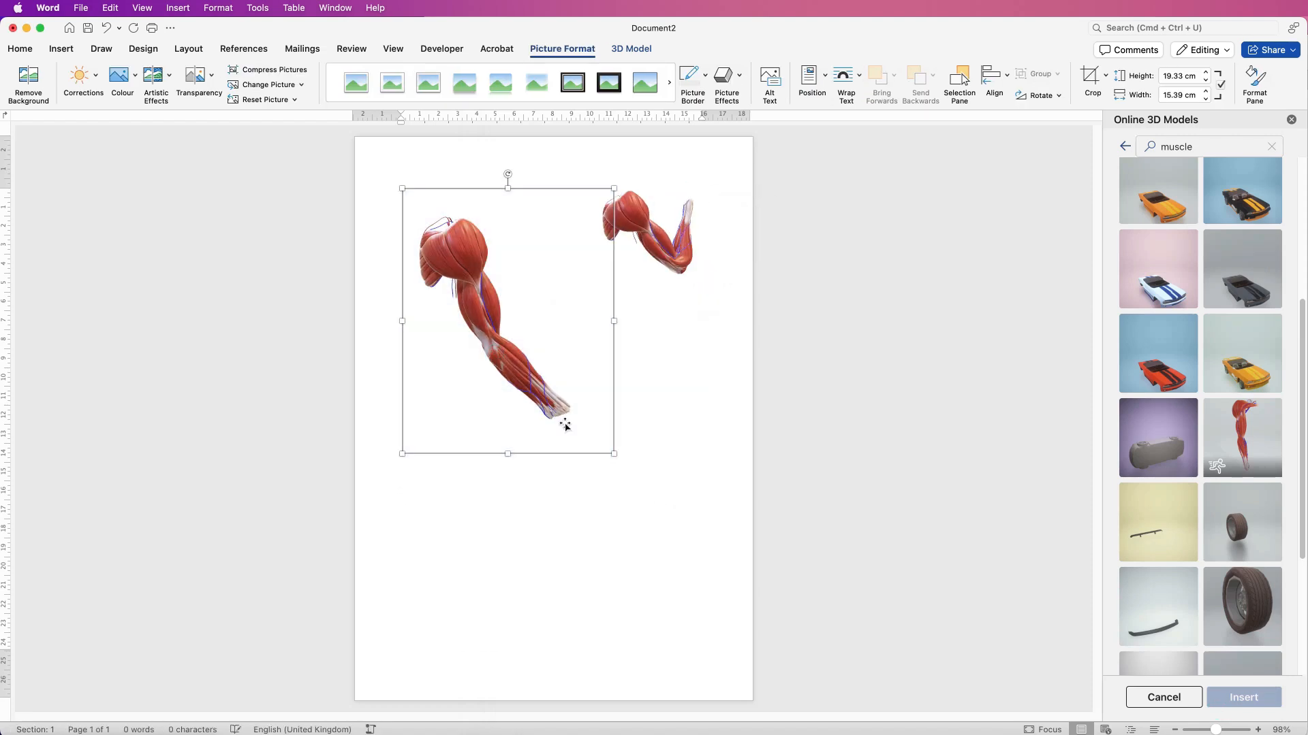
# Step: Set the screenshot picture's text wrapping to In Front of Text, move it to the page's upper-left area and shrink it
pyautogui.click(857, 77)
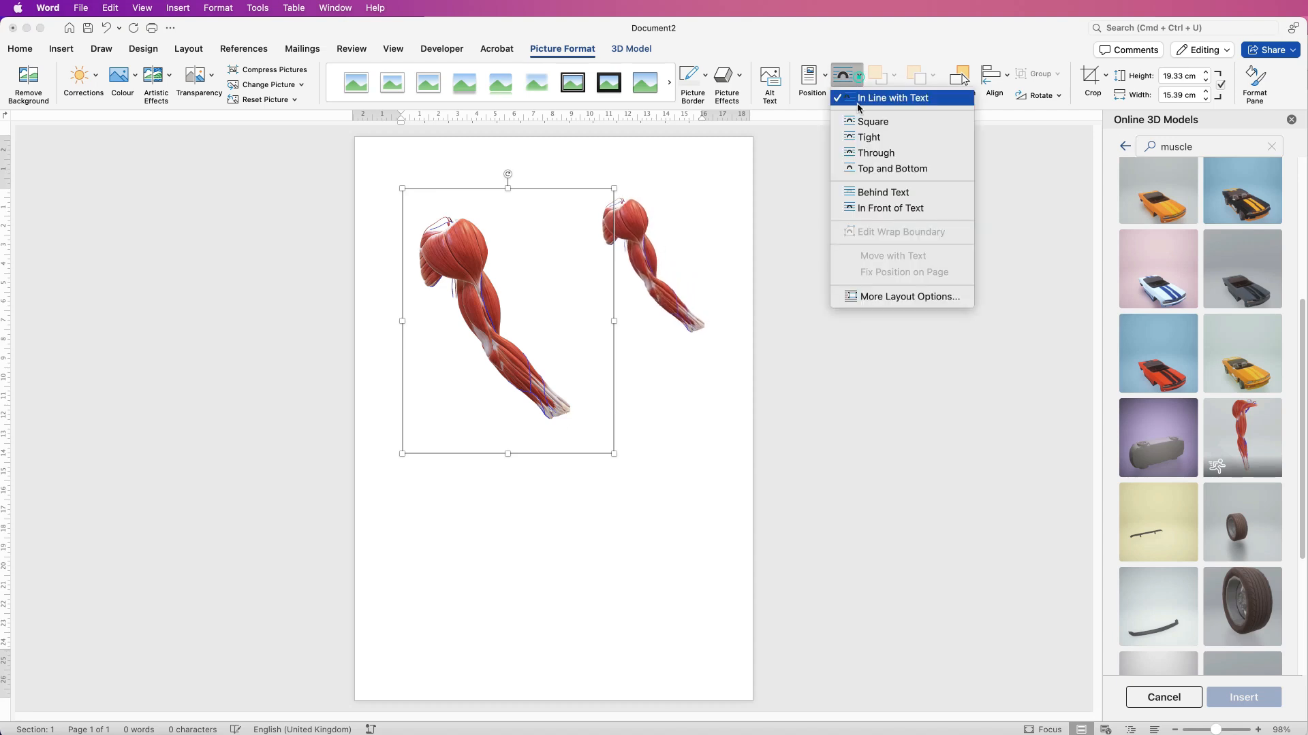
pyautogui.click(848, 209)
pyautogui.moveTo(493, 349); pyautogui.dragTo(470, 406)
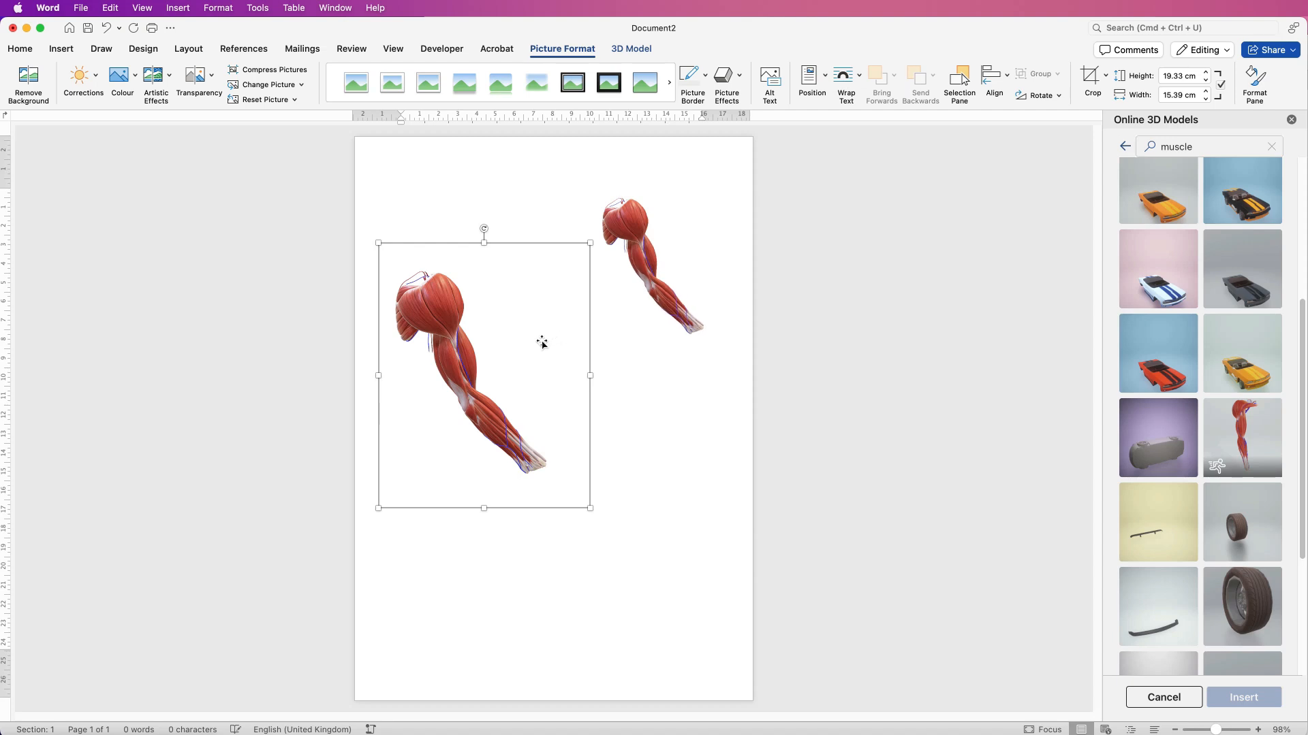
pyautogui.moveTo(521, 348); pyautogui.dragTo(521, 266)
pyautogui.moveTo(585, 423); pyautogui.dragTo(484, 286)
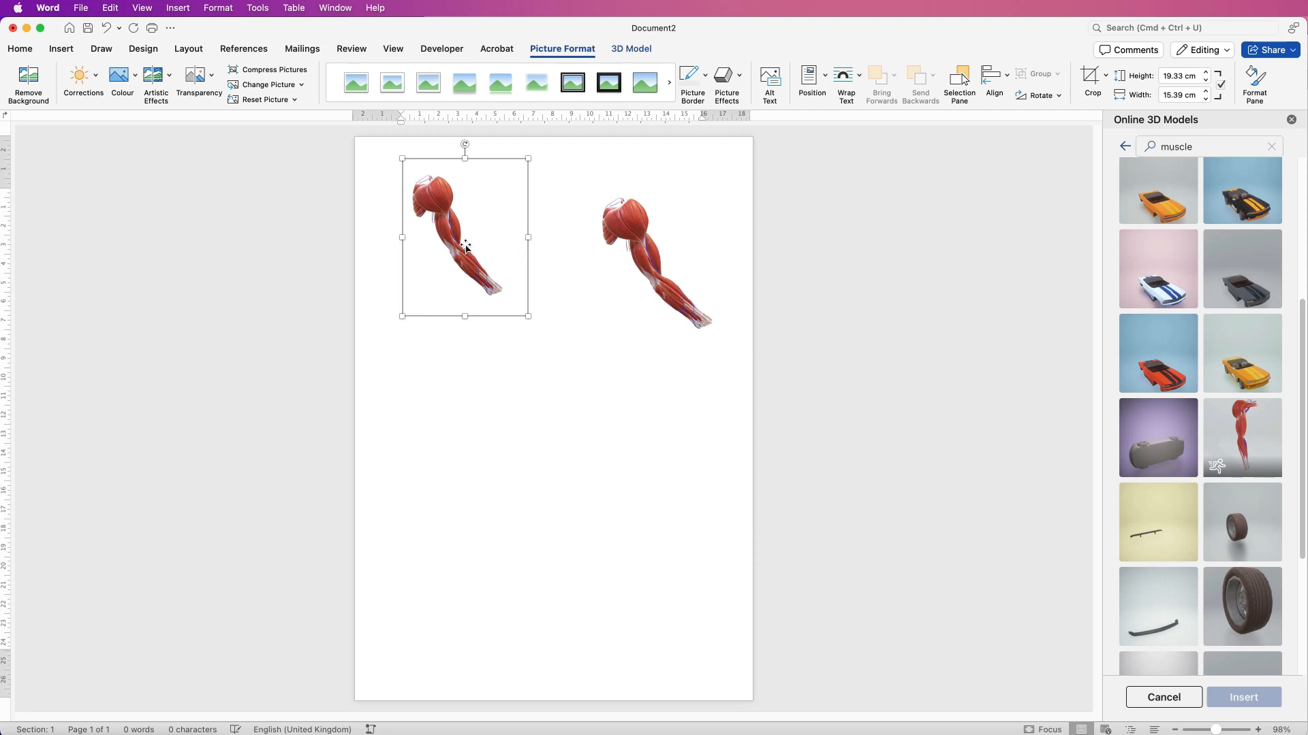
# Step: Rotate the animated arm model in 3D to a different viewing angle to compare it with the flat screenshot
pyautogui.moveTo(659, 241); pyautogui.dragTo(628, 271)
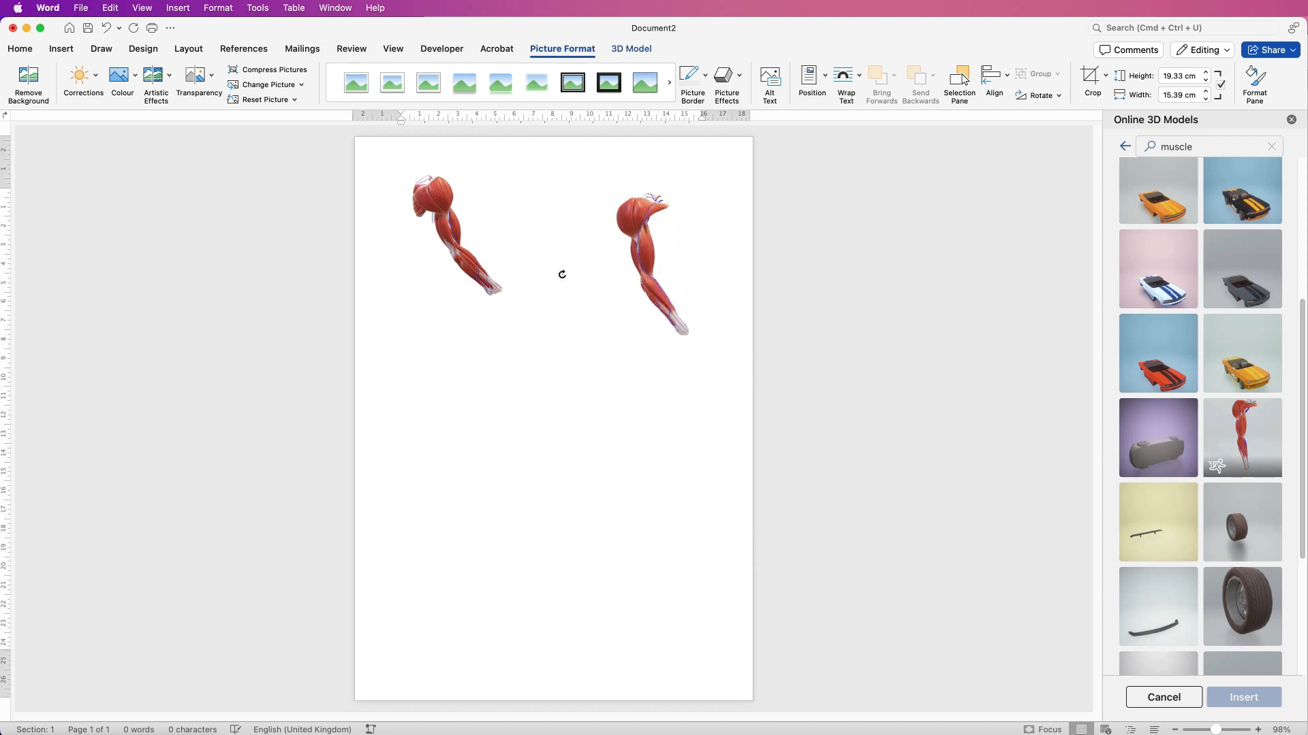
pyautogui.moveTo(510, 278); pyautogui.dragTo(511, 279)
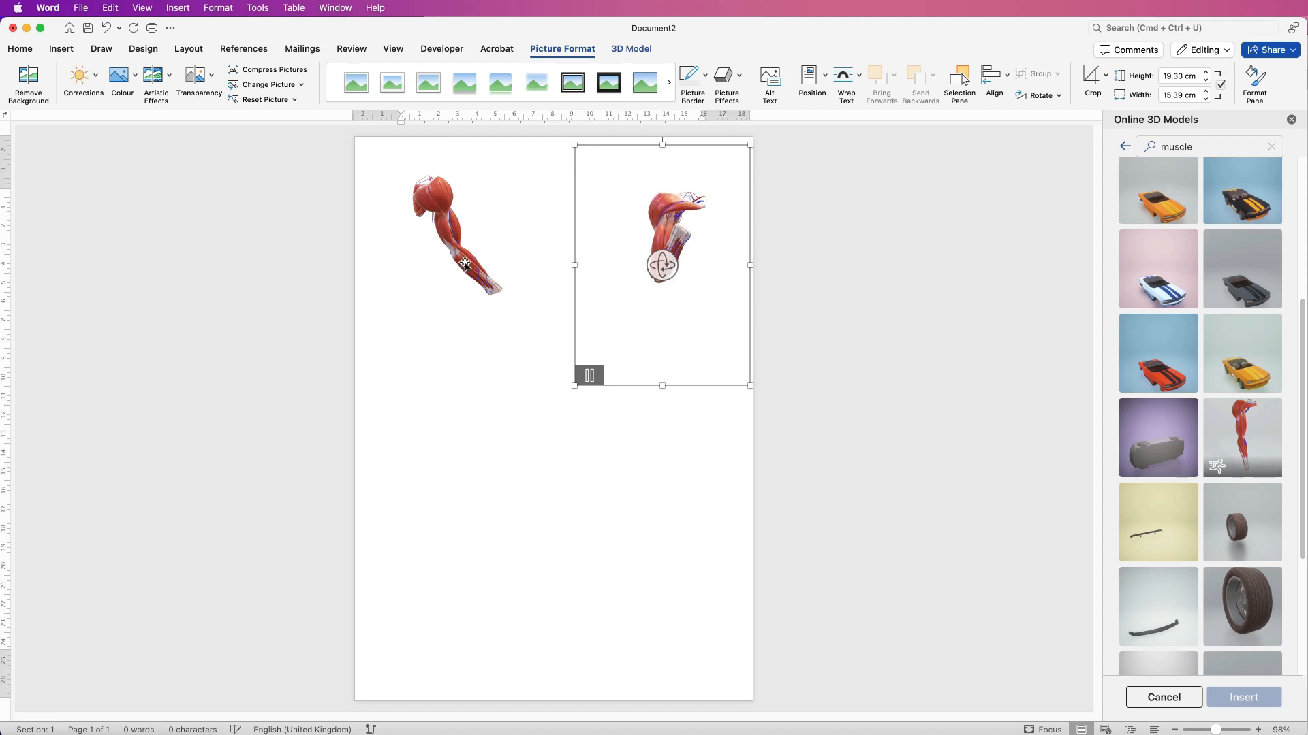
# Step: Delete the screenshot picture and the animated arm model from the page
pyautogui.click(489, 264)
pyautogui.press('Delete')
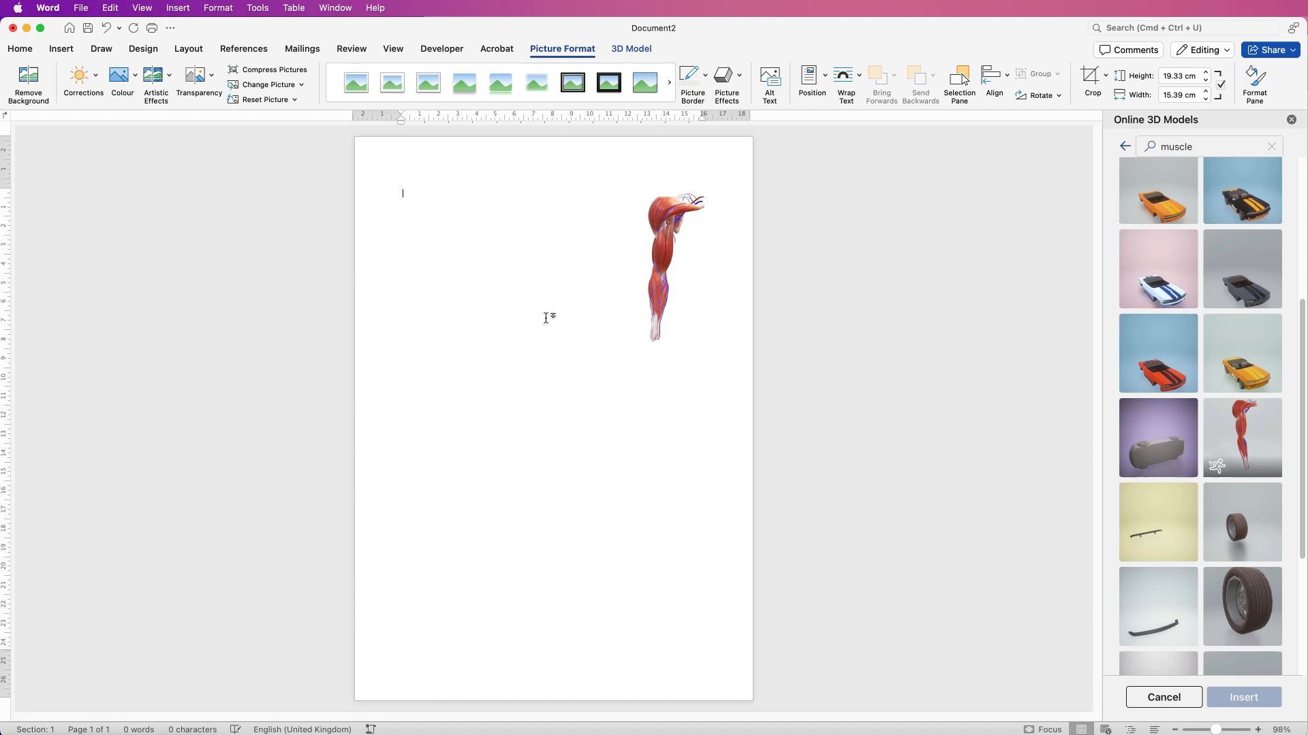
pyautogui.click(660, 259)
pyautogui.press('Delete')
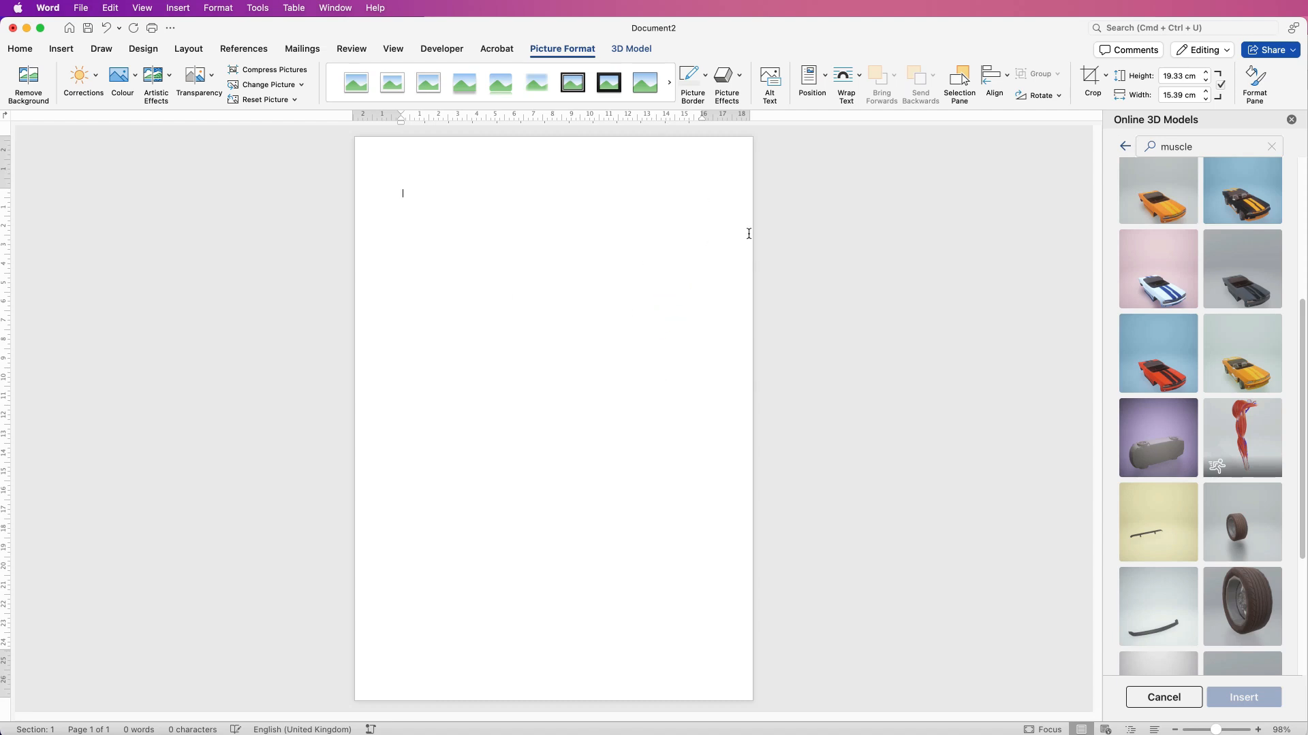
# Step: Search the online 3D models for "animals" and insert the animated grey cat model into the document
pyautogui.moveTo(1184, 147); pyautogui.dragTo(1117, 145)
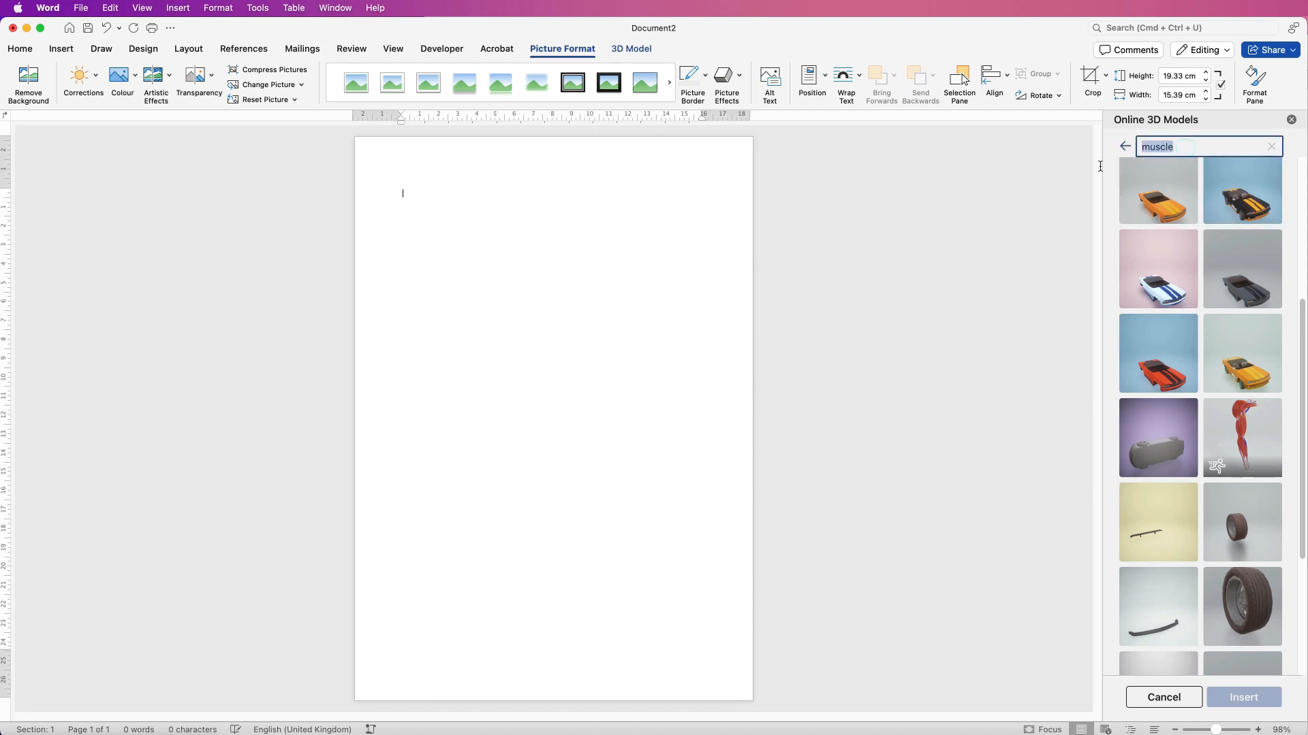
pyautogui.write('animals')
pyautogui.press('Return')
pyautogui.scroll(-10, 1299, 320)
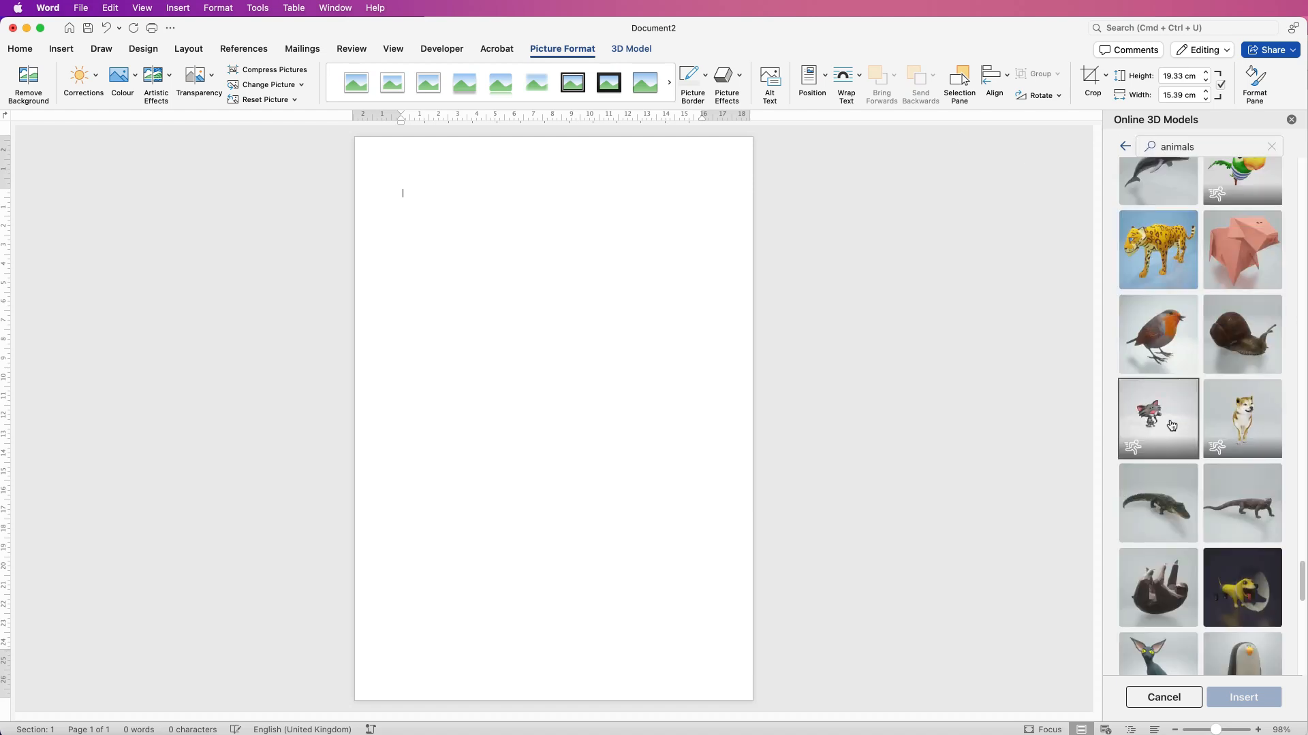
pyautogui.click(1162, 417)
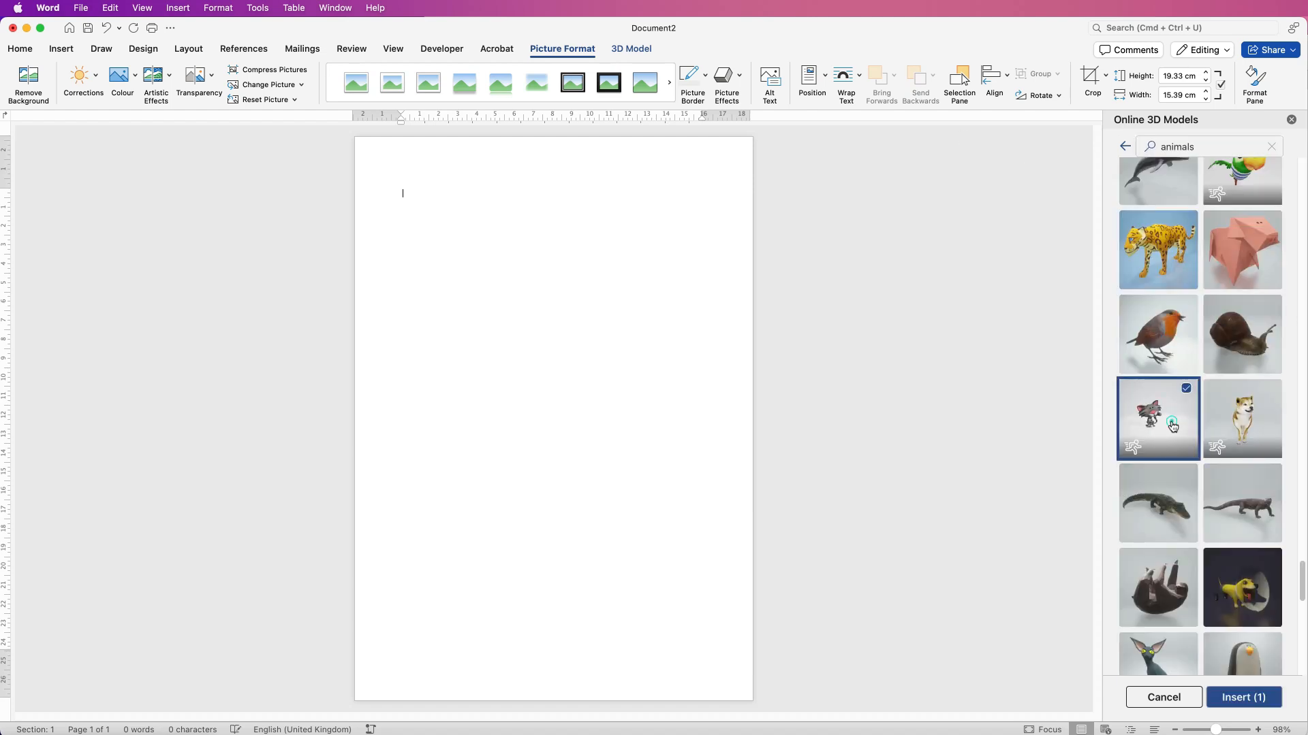
pyautogui.click(1238, 702)
# Step: Try the animated cat model at different spots on the page and place it in the blank area below the text
pyautogui.moveTo(508, 359); pyautogui.dragTo(581, 363)
pyautogui.click(605, 475)
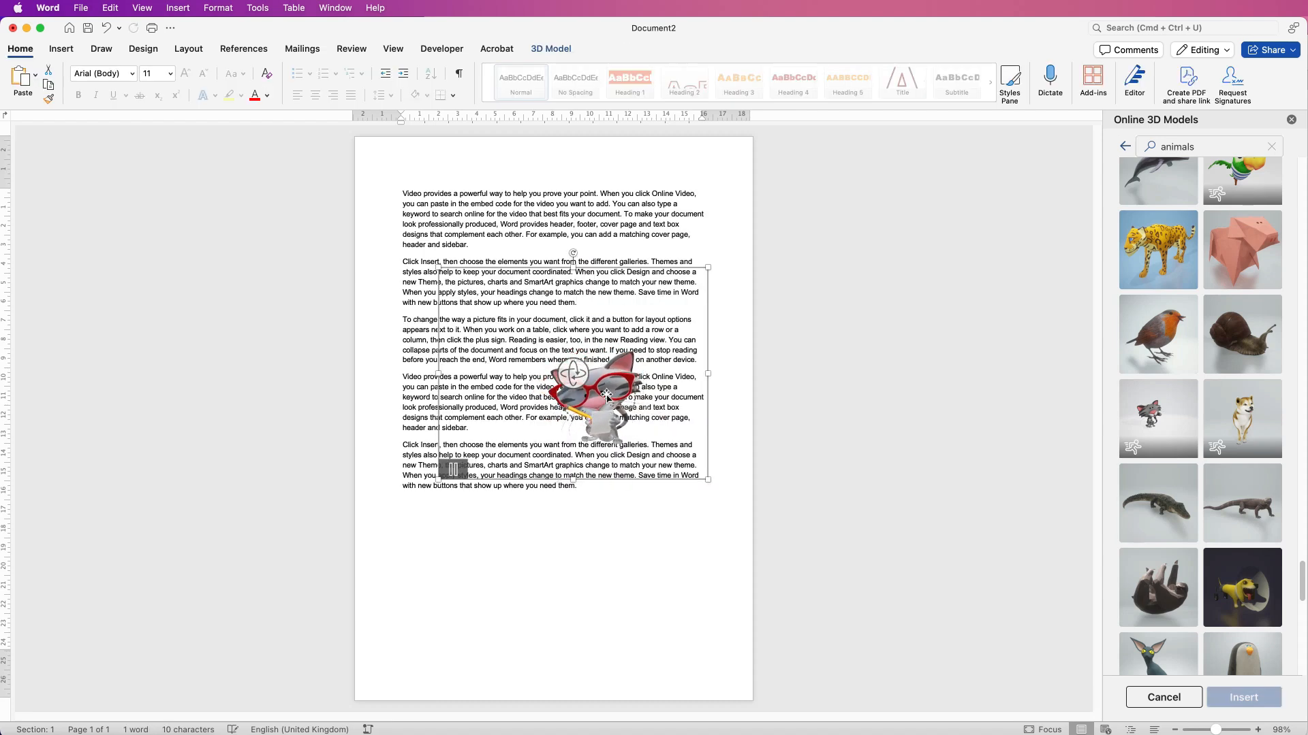
pyautogui.moveTo(600, 392); pyautogui.dragTo(627, 325)
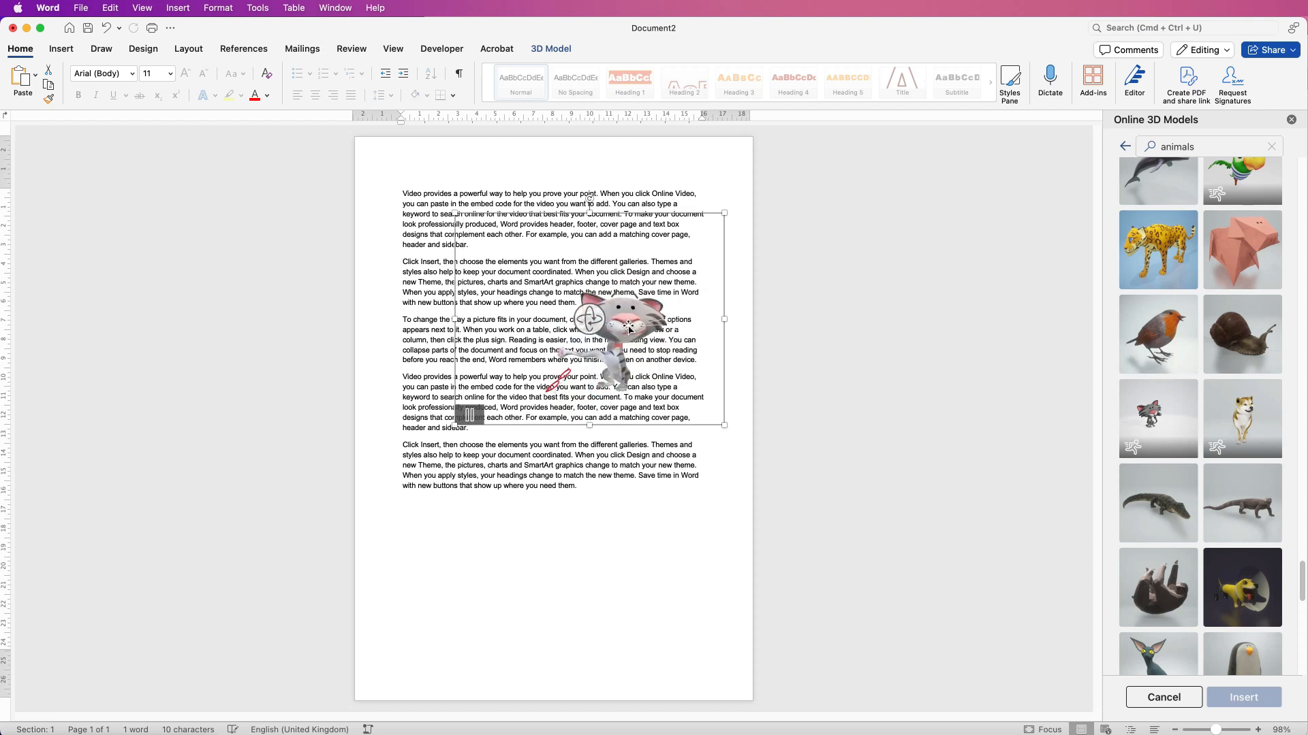
pyautogui.moveTo(609, 344); pyautogui.dragTo(586, 593)
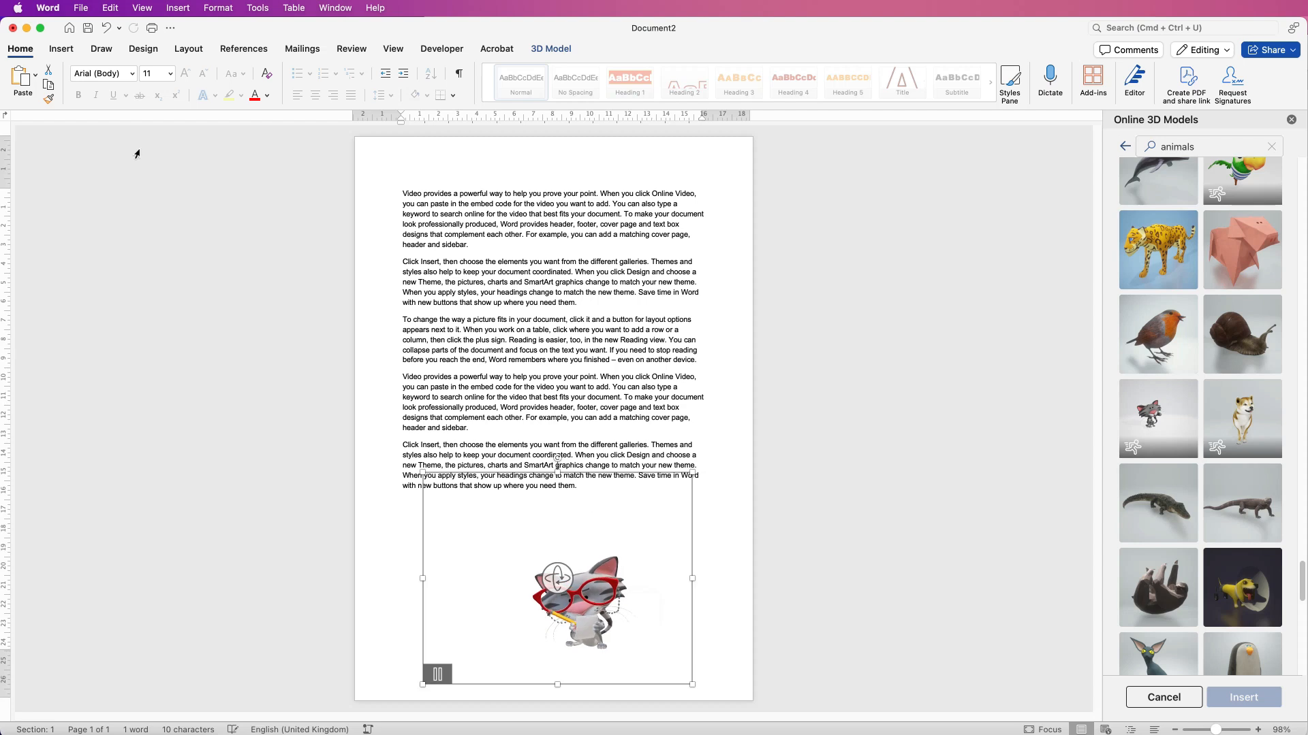
# Step: Draw a rectangle about 8.6 cm high and 8.3 cm wide over the right half of the upper paragraphs
pyautogui.click(65, 49)
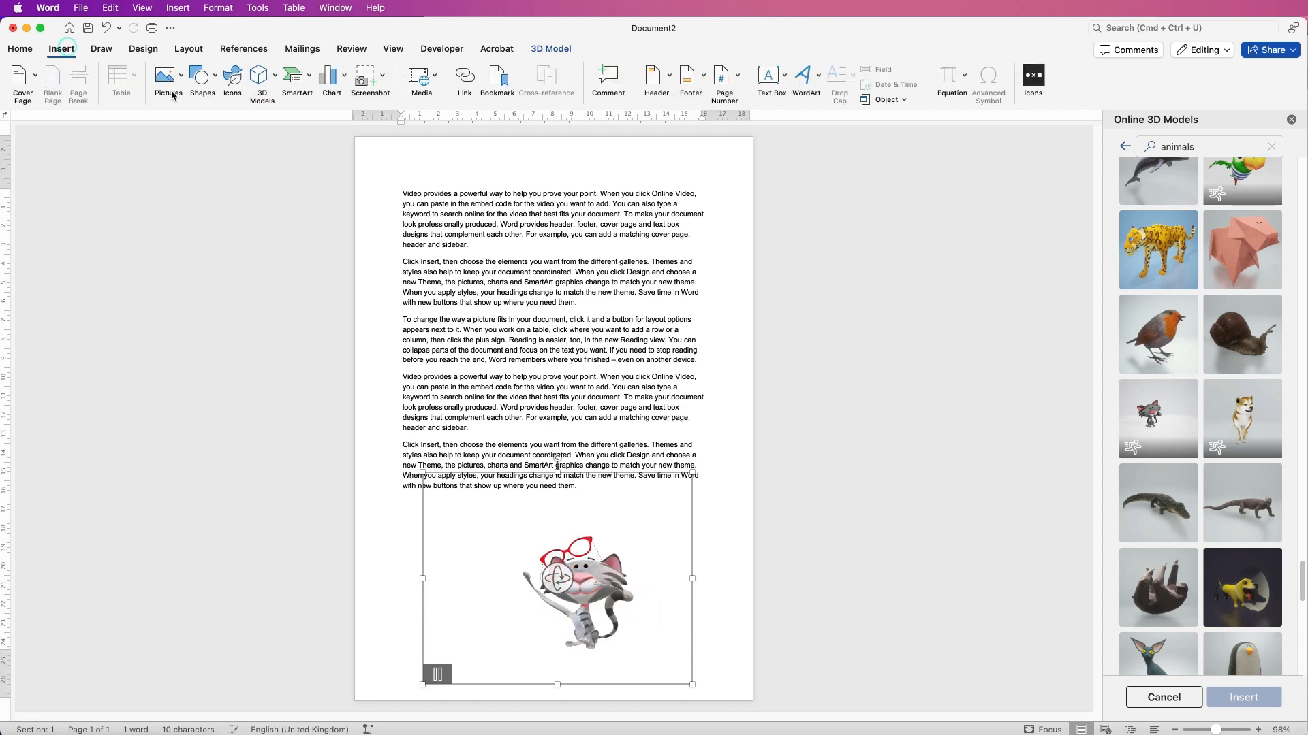
pyautogui.click(214, 79)
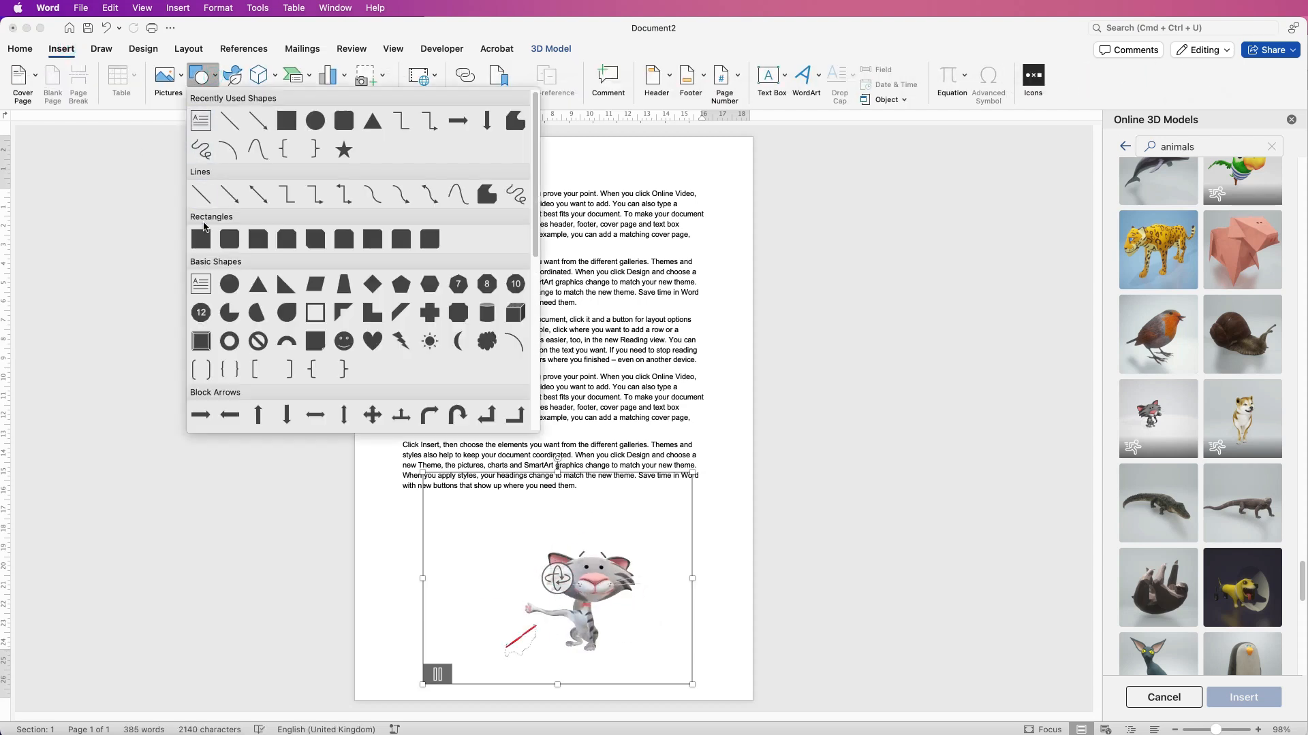
pyautogui.click(203, 244)
pyautogui.moveTo(551, 241); pyautogui.dragTo(708, 407)
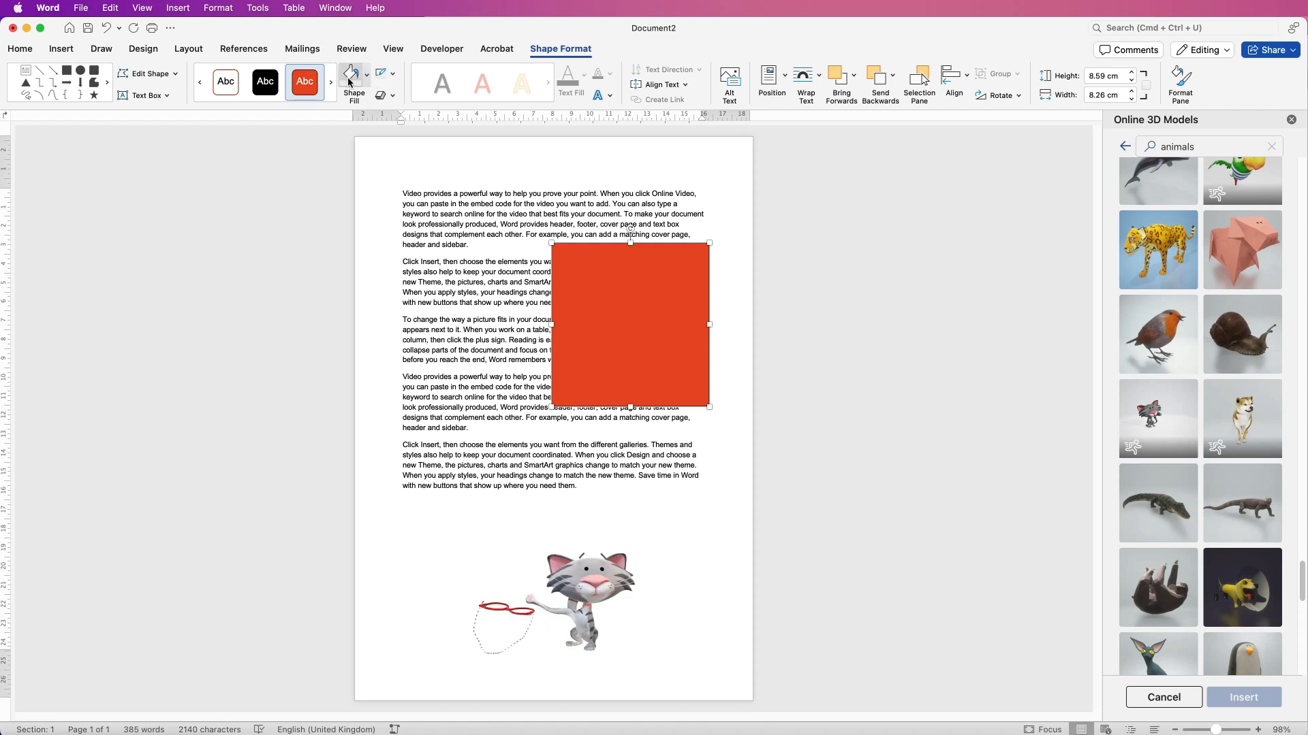
# Step: Remove the rectangle's outline and fill it with white
pyautogui.click(394, 76)
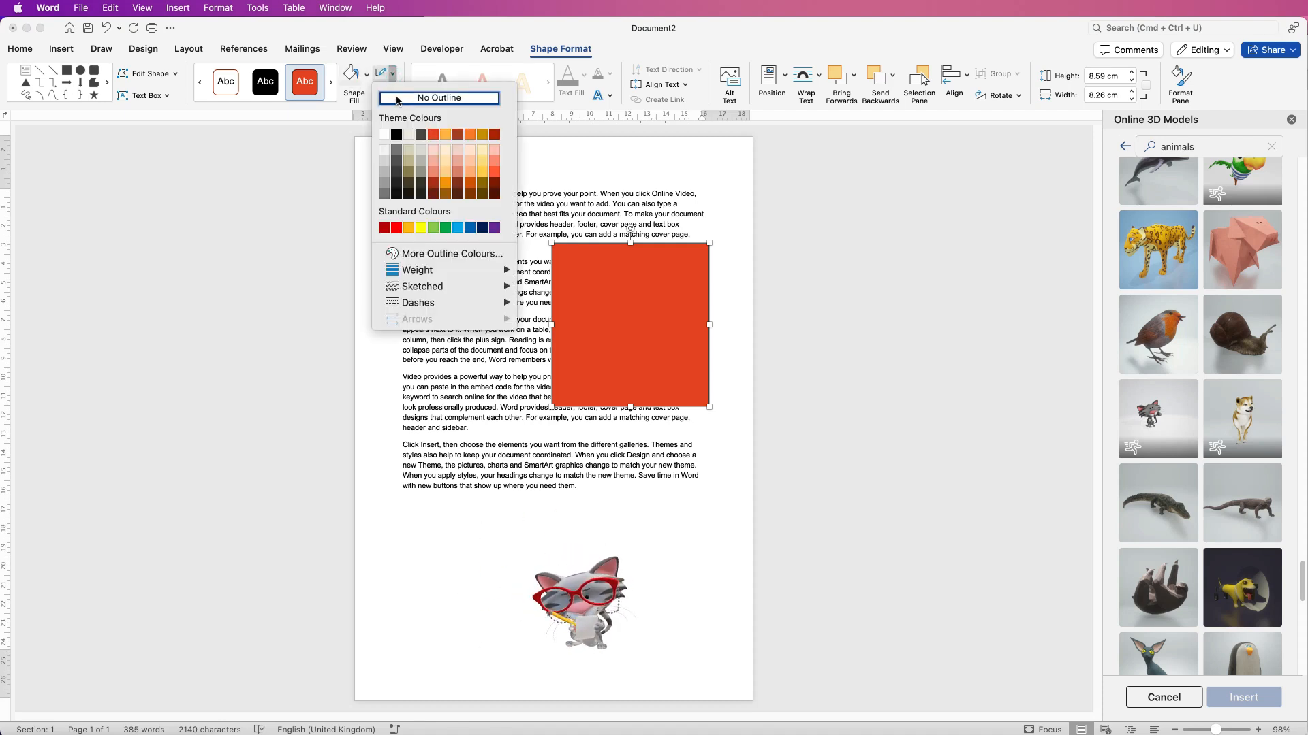
pyautogui.click(398, 99)
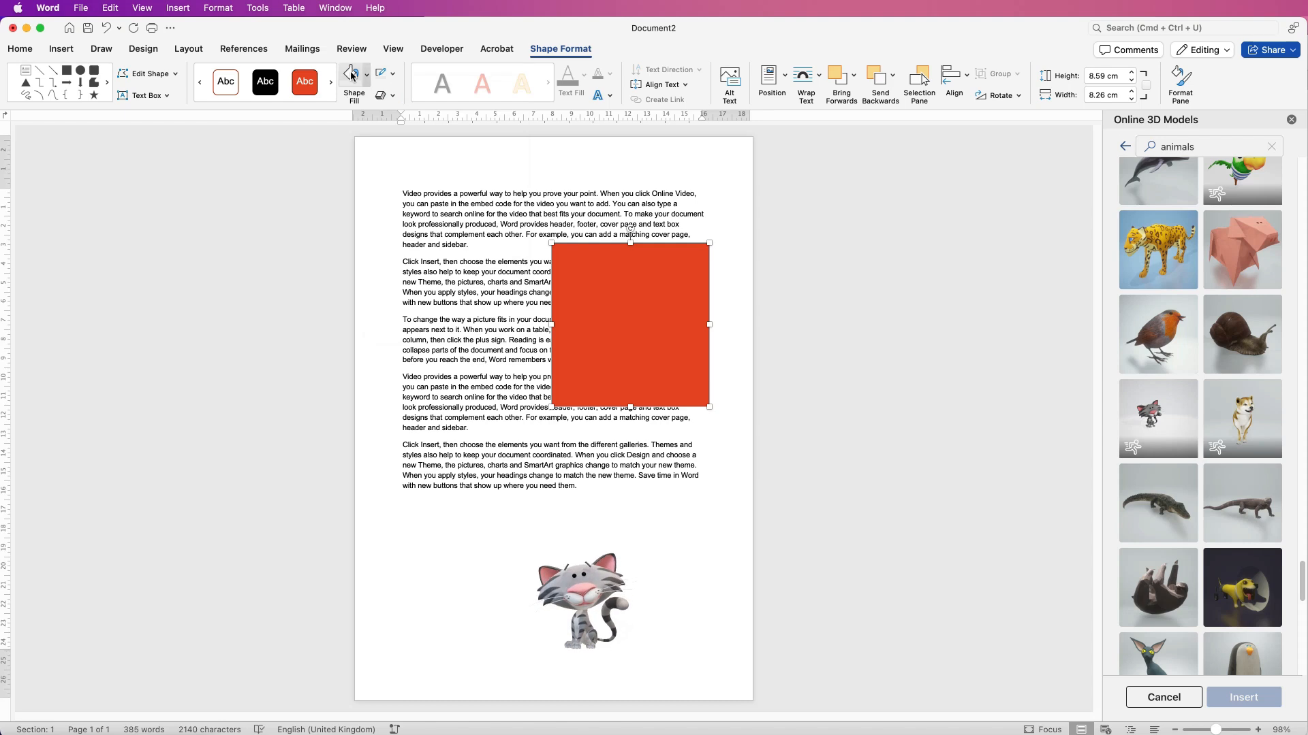
pyautogui.click(366, 80)
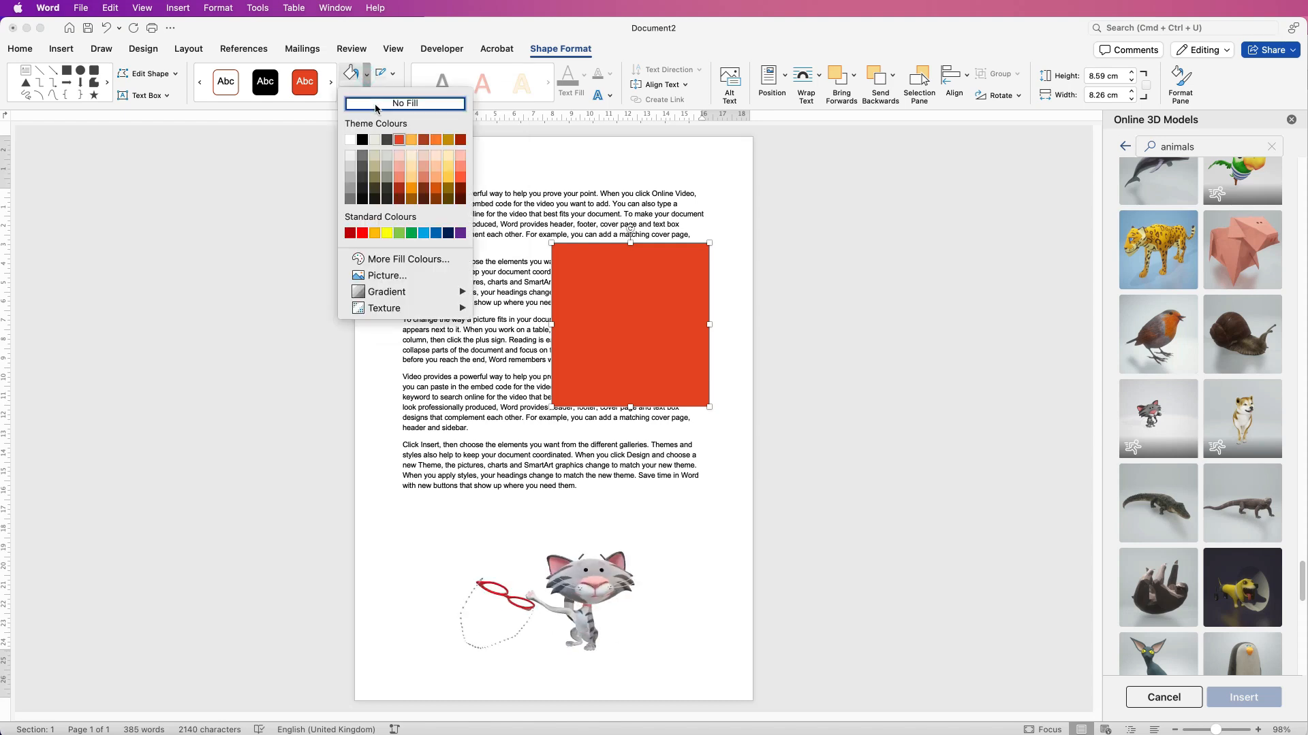
pyautogui.click(349, 141)
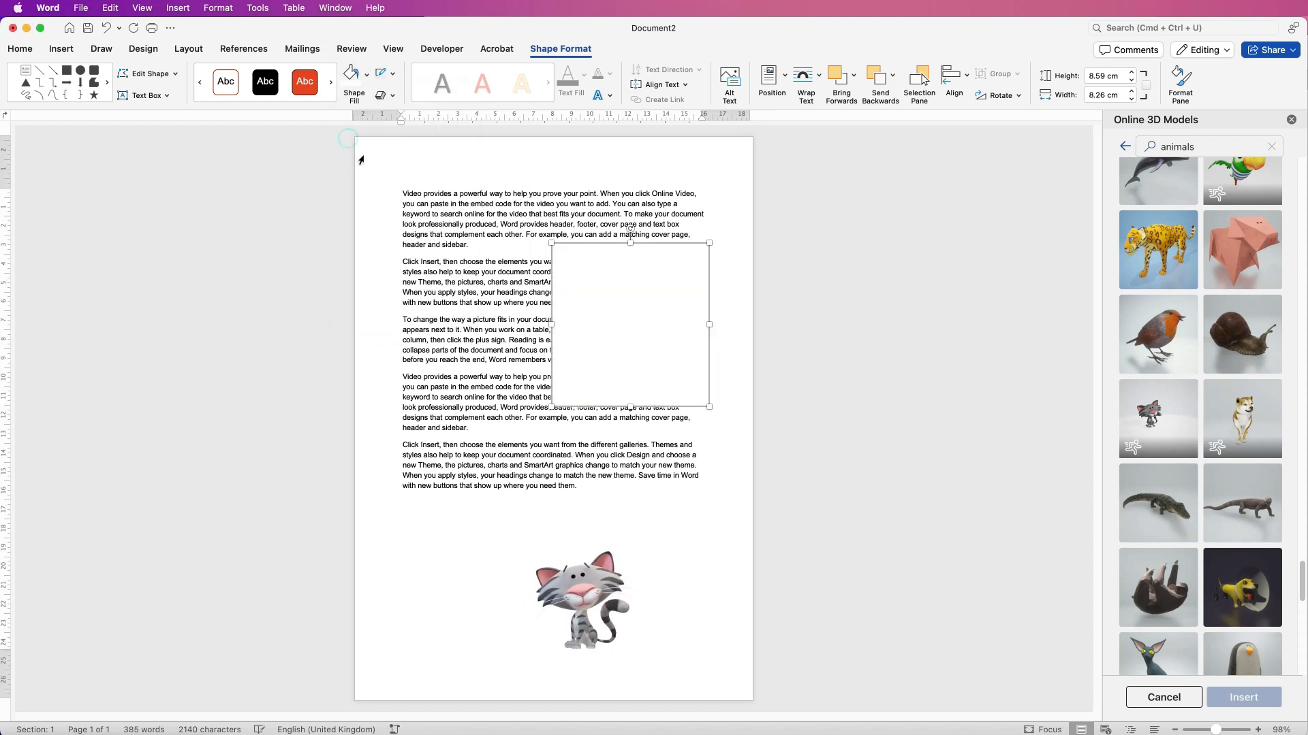
# Step: Set the white rectangle's text wrapping to Tight and position it at the right side of the second paragraph
pyautogui.moveTo(654, 322); pyautogui.dragTo(642, 321)
pyautogui.click(818, 78)
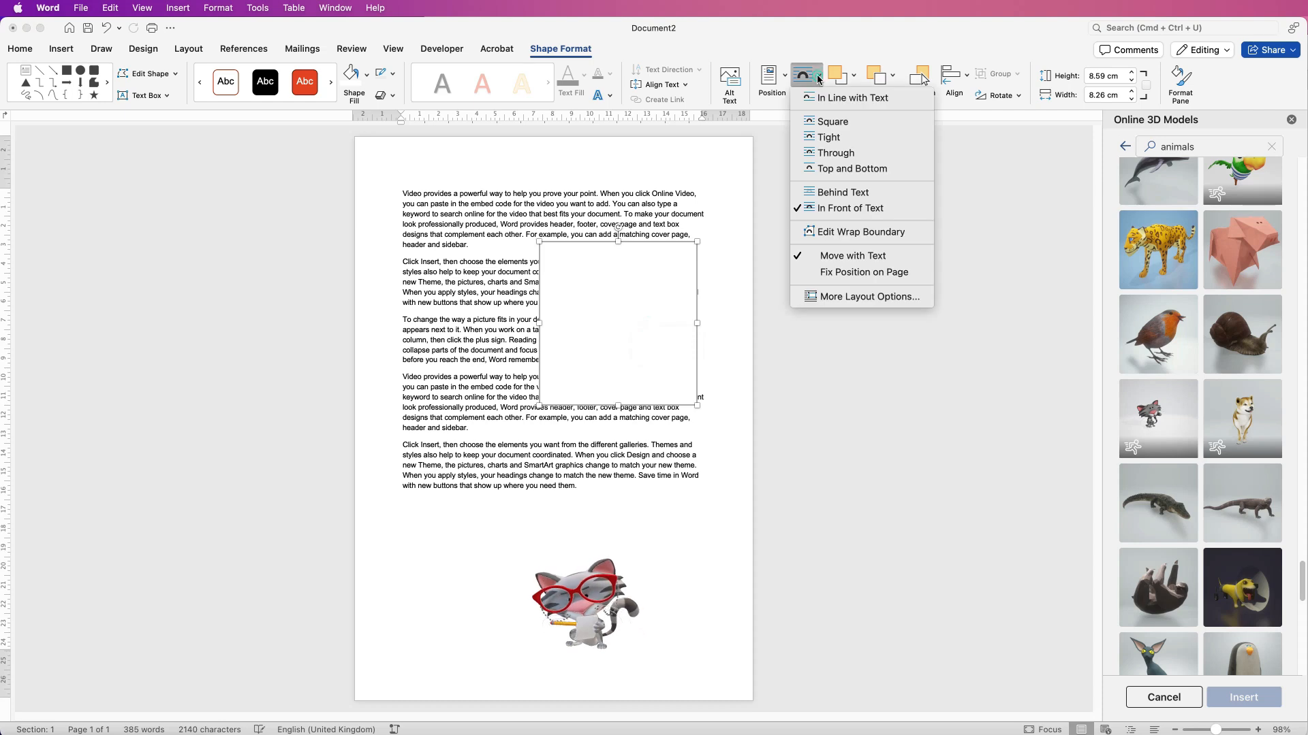
pyautogui.click(828, 138)
pyautogui.moveTo(625, 313)
pyautogui.mouseDown()
pyautogui.moveTo(625, 300)
pyautogui.moveTo(625, 344)
pyautogui.moveTo(621, 314)
pyautogui.moveTo(630, 322)
pyautogui.mouseUp()
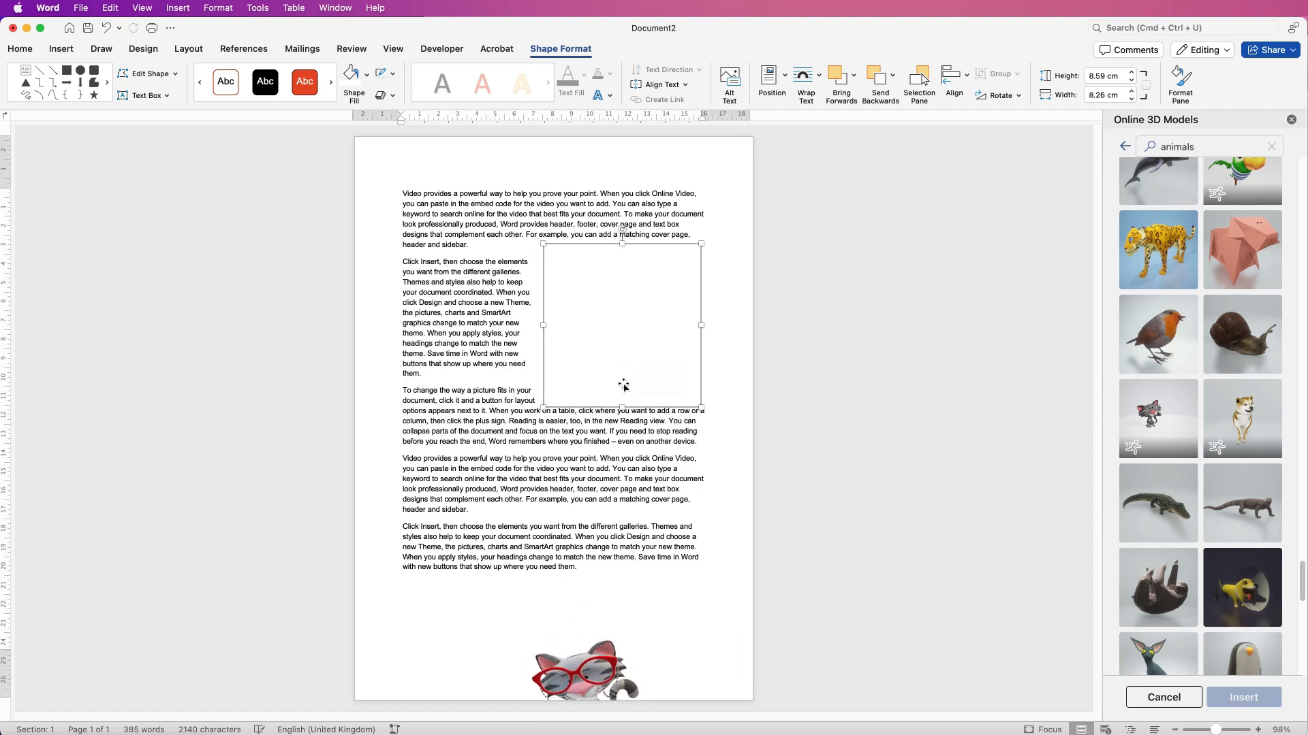
# Step: Move the cat model onto the white rectangle, bring it to the front and centre it in the text gap
pyautogui.moveTo(591, 644); pyautogui.dragTo(614, 335)
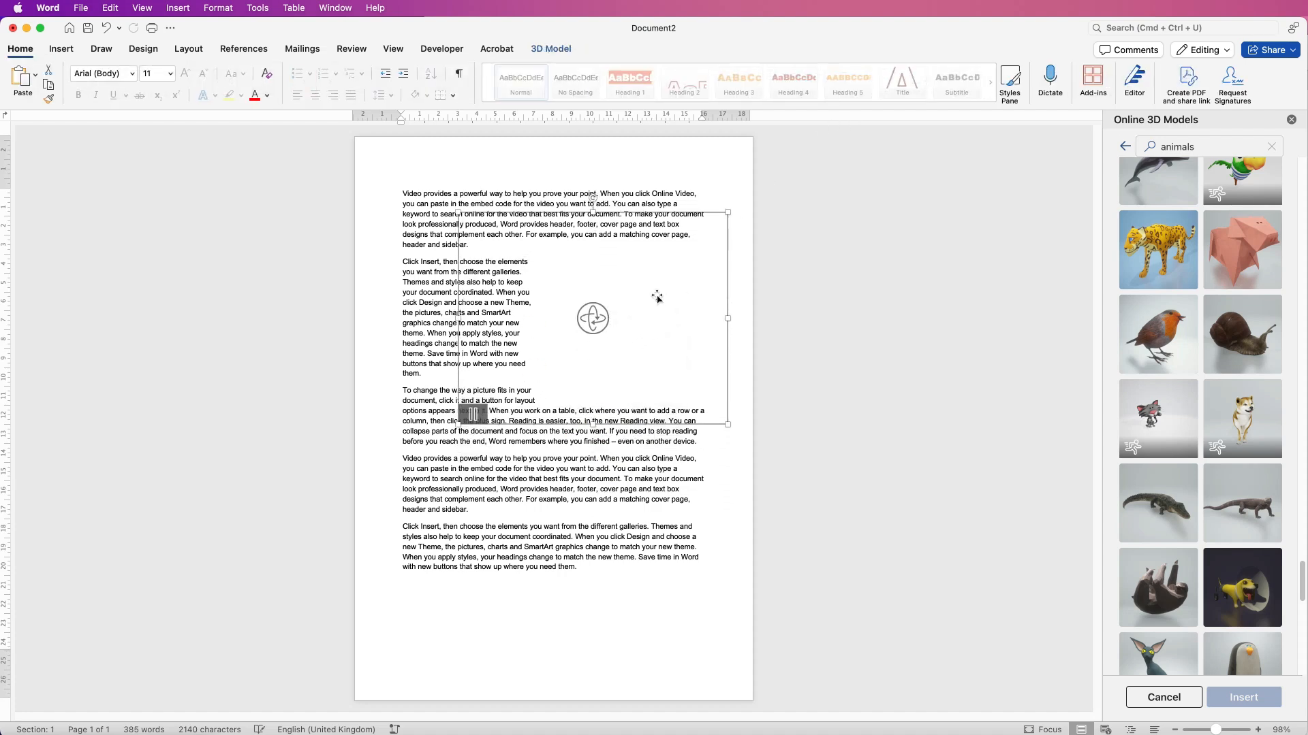
pyautogui.click(552, 50)
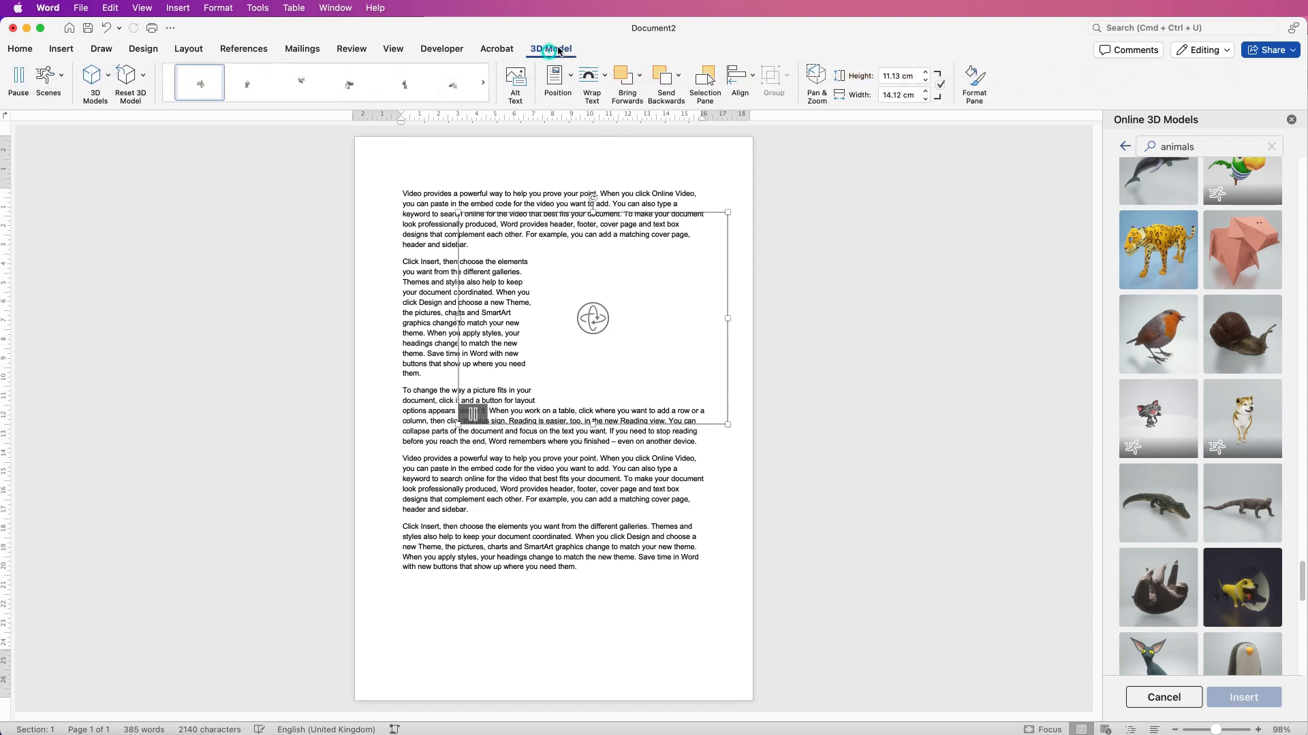
pyautogui.click(640, 80)
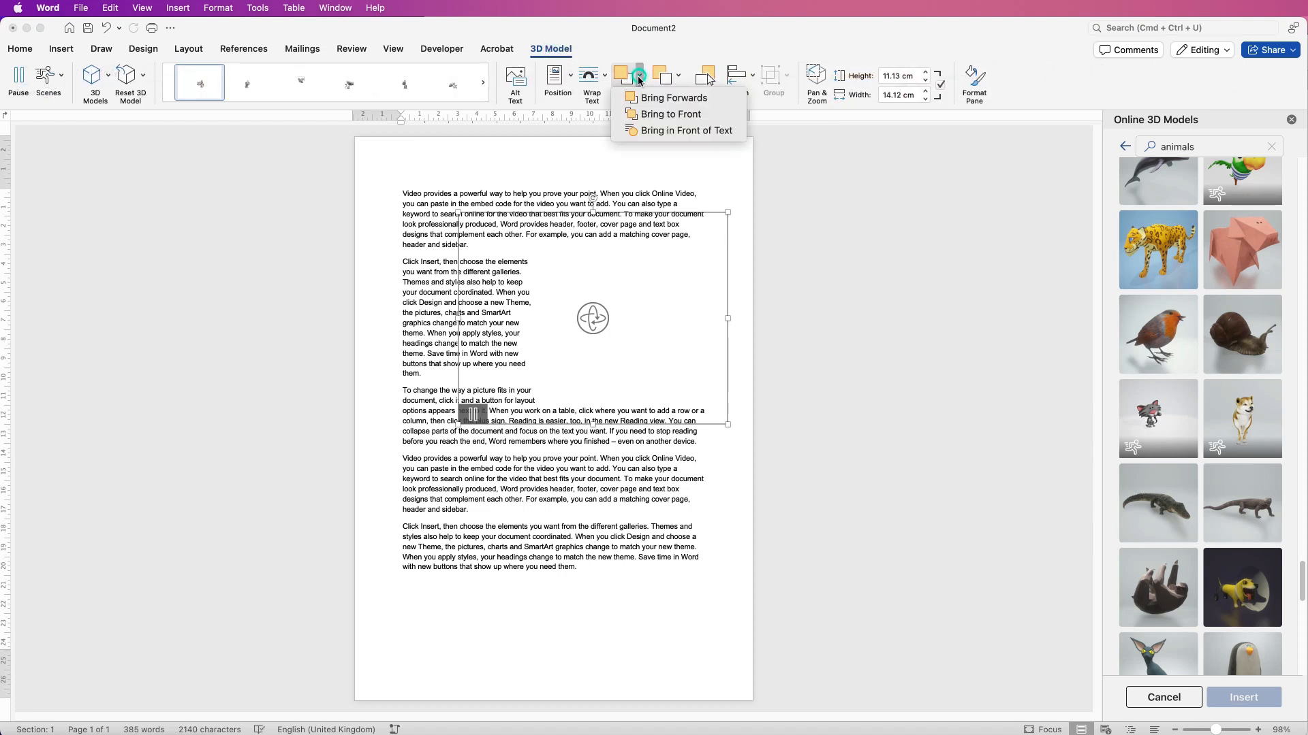
pyautogui.click(652, 114)
pyautogui.moveTo(617, 345); pyautogui.dragTo(619, 320)
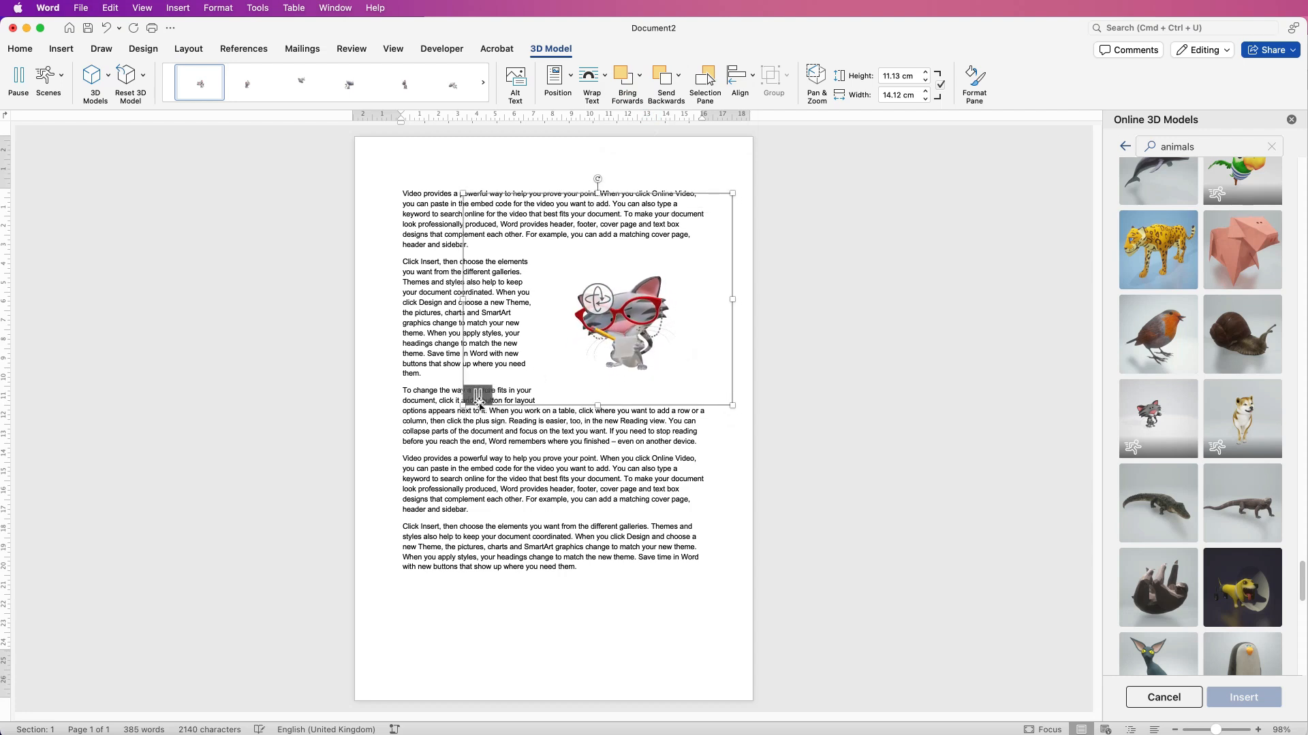
# Step: Enlarge the cat model to about 13.4 cm high and 17 cm wide, recentre it in the text gap and deselect it
pyautogui.moveTo(463, 405); pyautogui.dragTo(408, 449)
pyautogui.moveTo(609, 332); pyautogui.dragTo(623, 311)
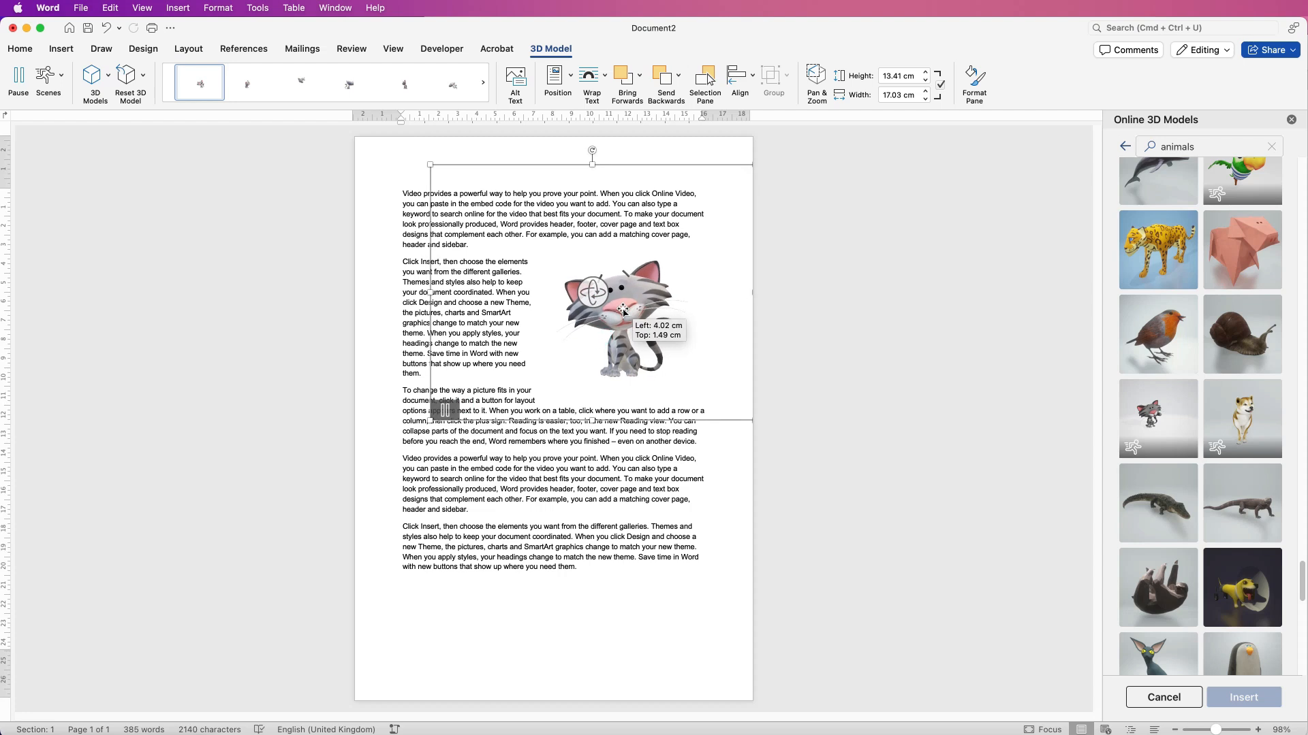
pyautogui.click(617, 638)
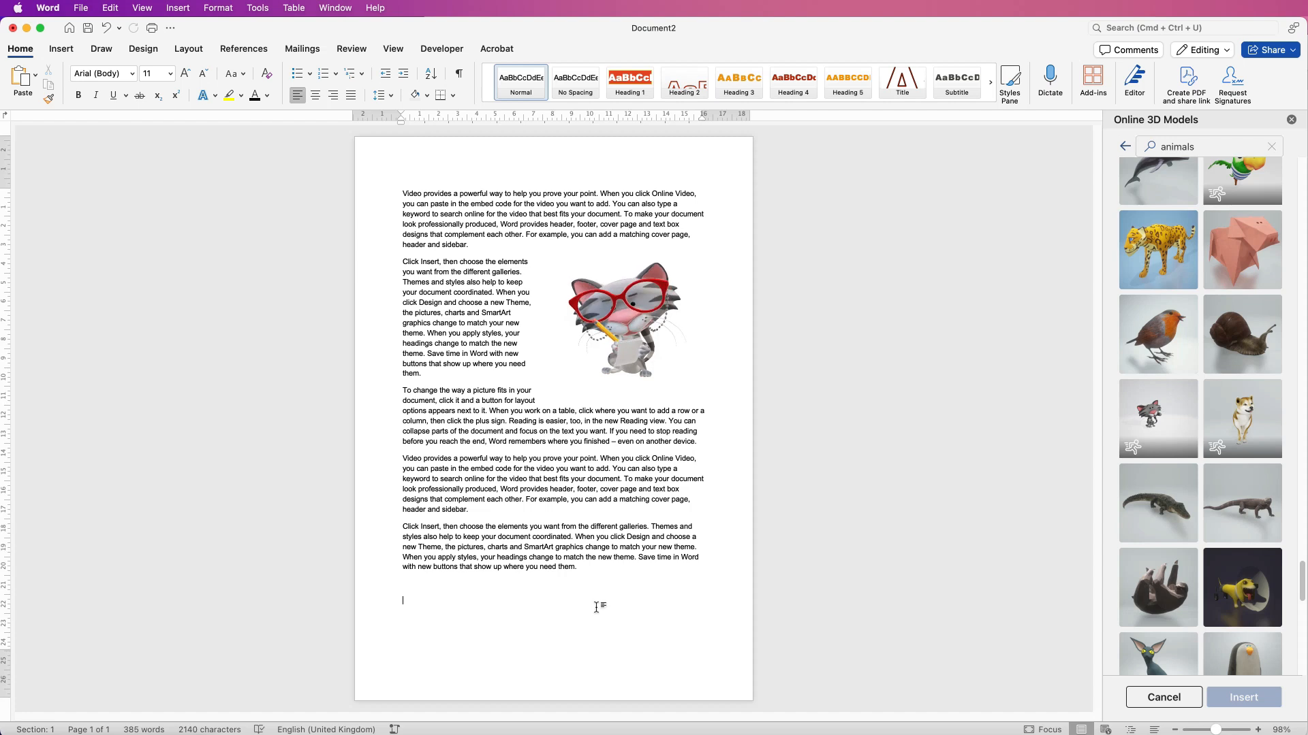
# Step: Delete the cat model, insert the robin 3D model from the animals results and place it in the text gap
pyautogui.click(629, 308)
pyautogui.press('Delete')
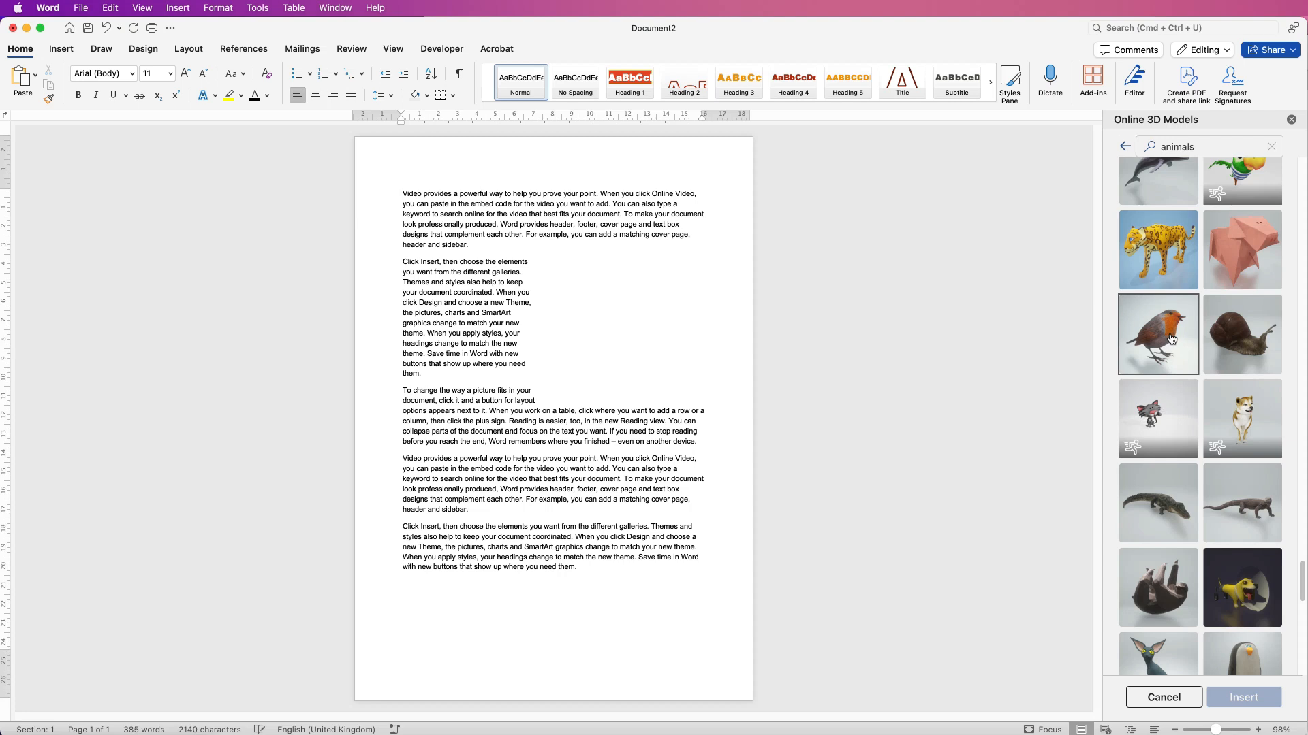
pyautogui.click(1171, 339)
pyautogui.click(1238, 691)
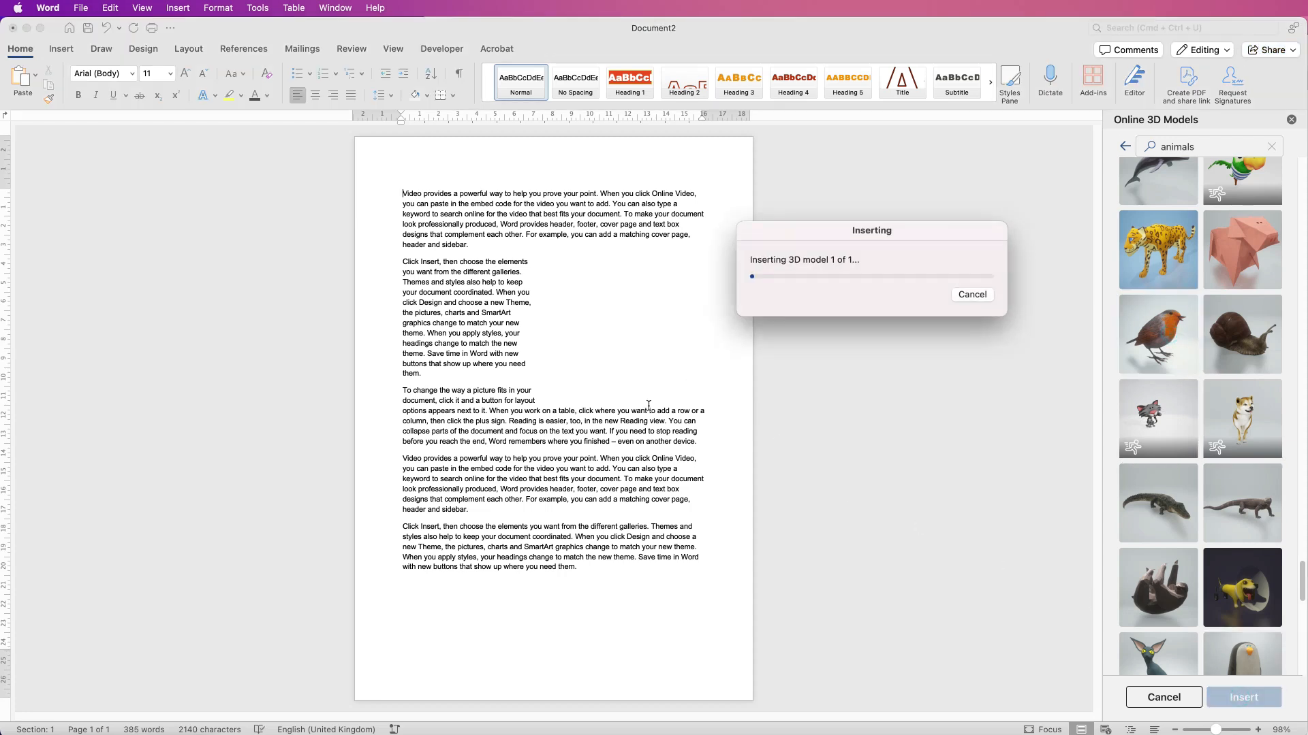
pyautogui.moveTo(702, 330); pyautogui.dragTo(576, 325)
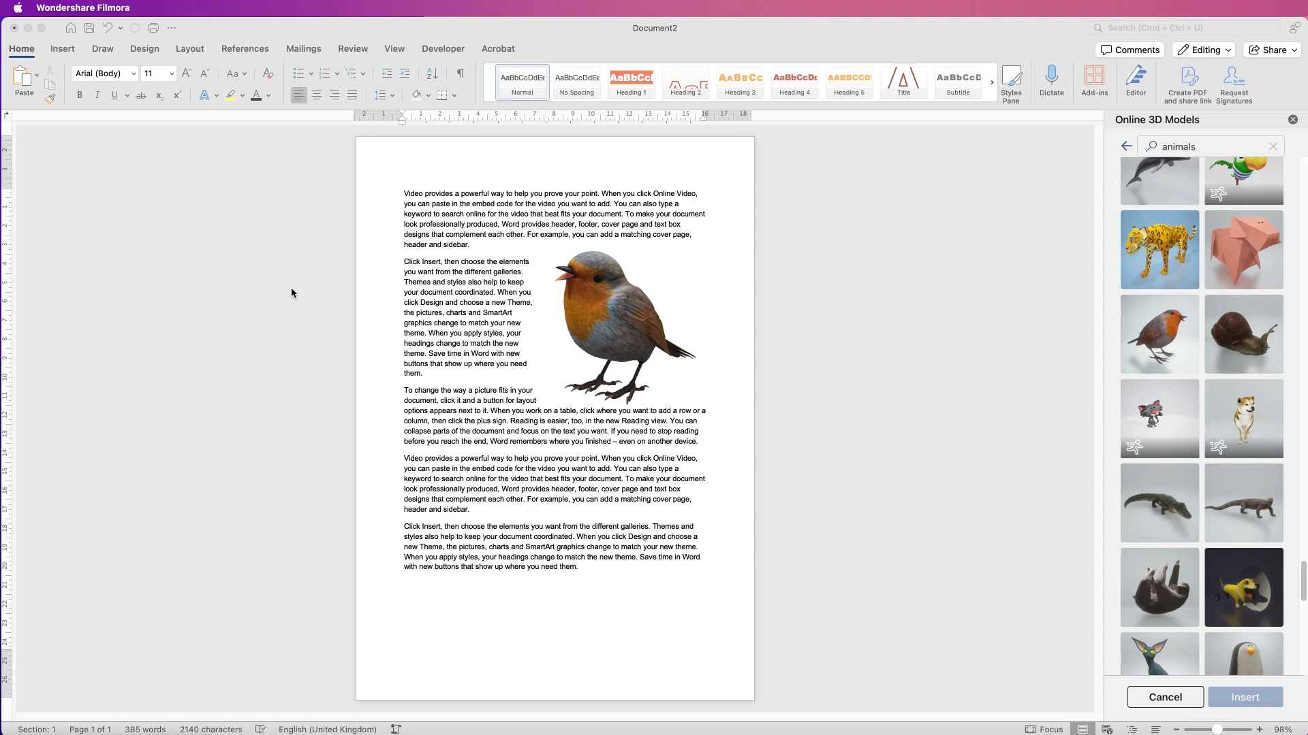
# Step: Capture a screenshot of the robin and insert that picture, "Screenshot 2025-03-10 at 15.15.54", from the Desktop below the text
pyautogui.press('super+shift+4')
pyautogui.moveTo(706, 406); pyautogui.dragTo(535, 244)
pyautogui.click(468, 594)
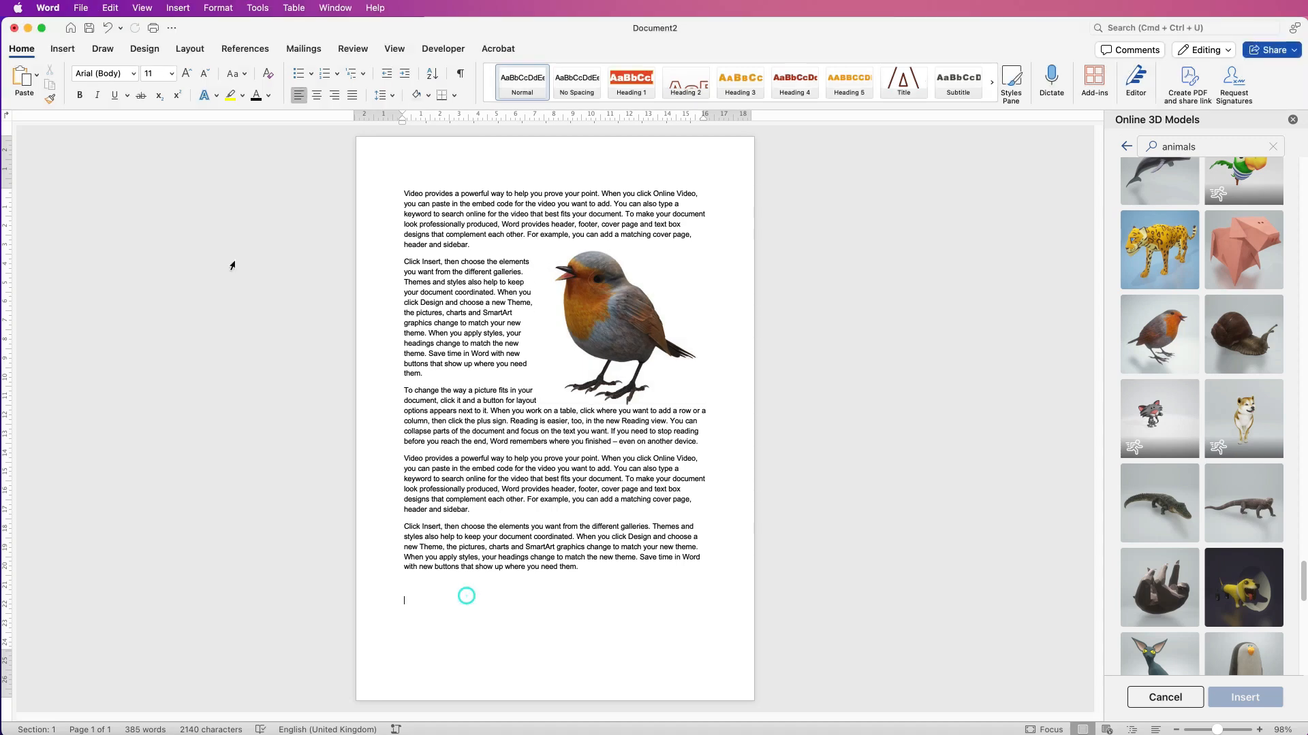
pyautogui.click(63, 48)
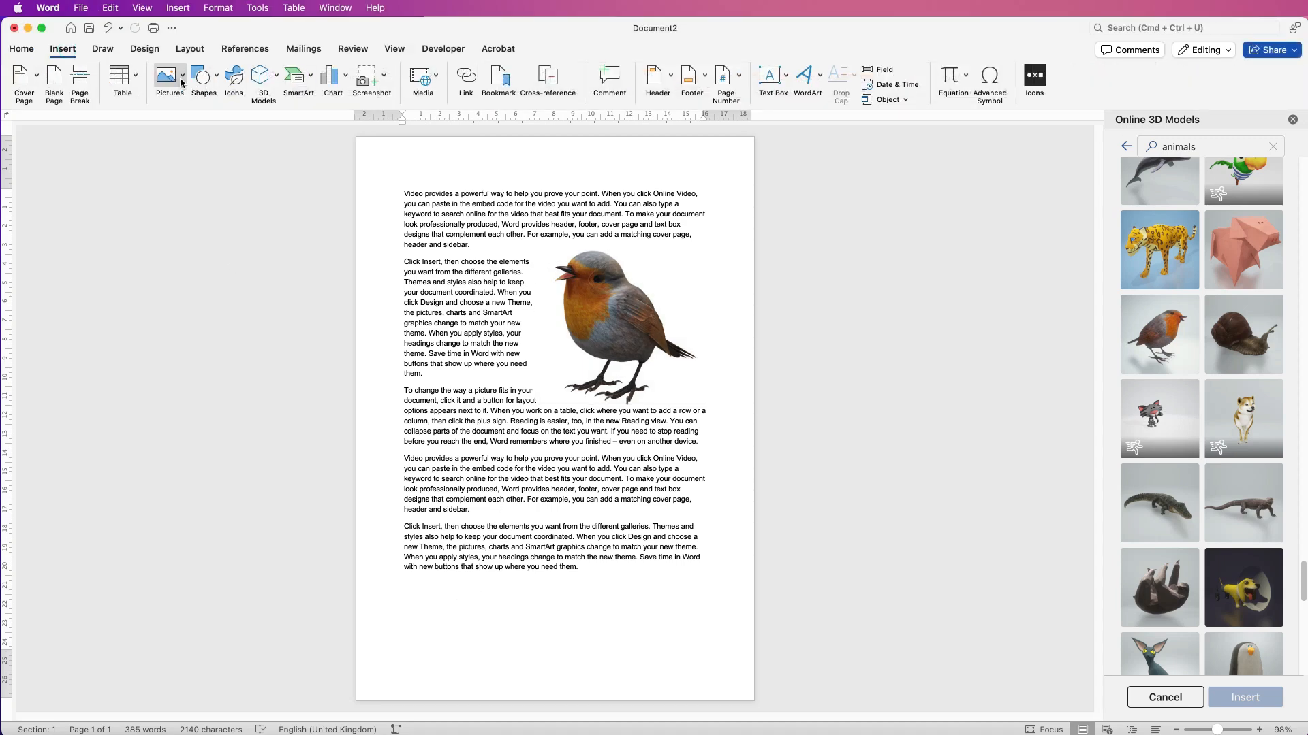
pyautogui.click(182, 75)
pyautogui.click(189, 119)
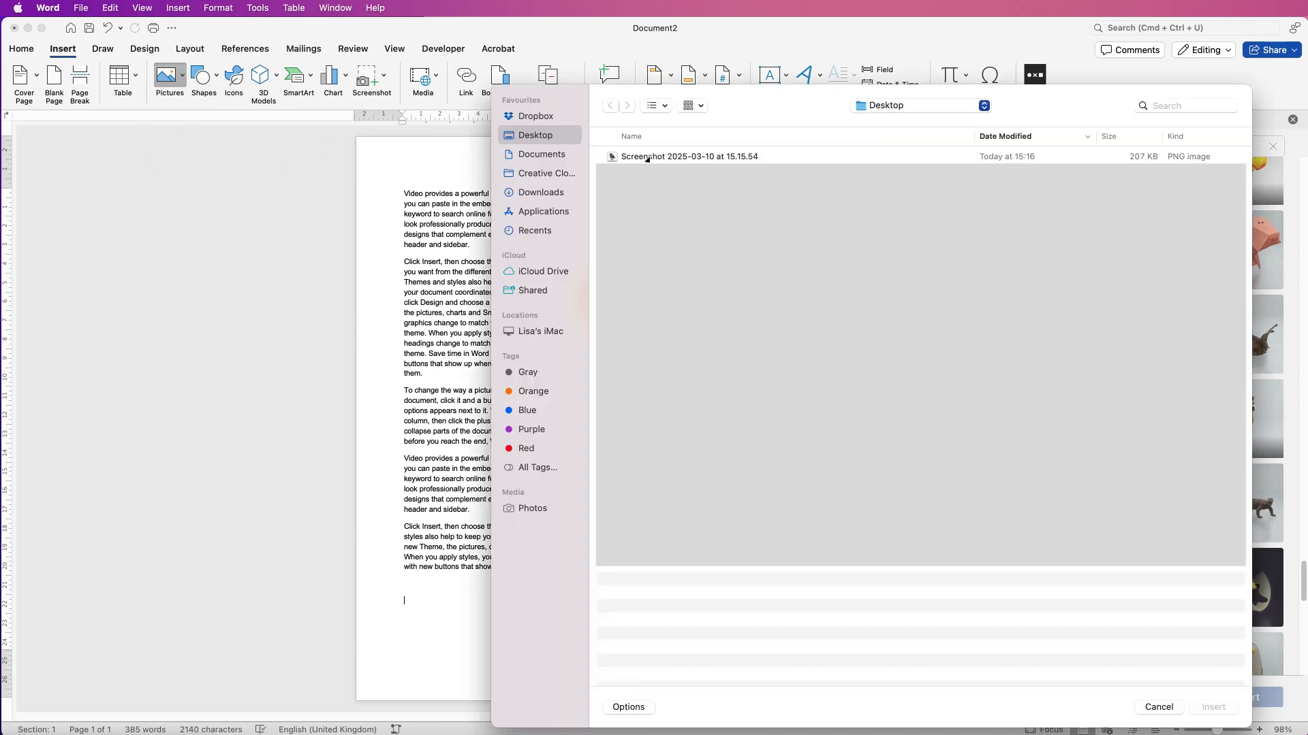
pyautogui.click(647, 157)
pyautogui.click(1213, 708)
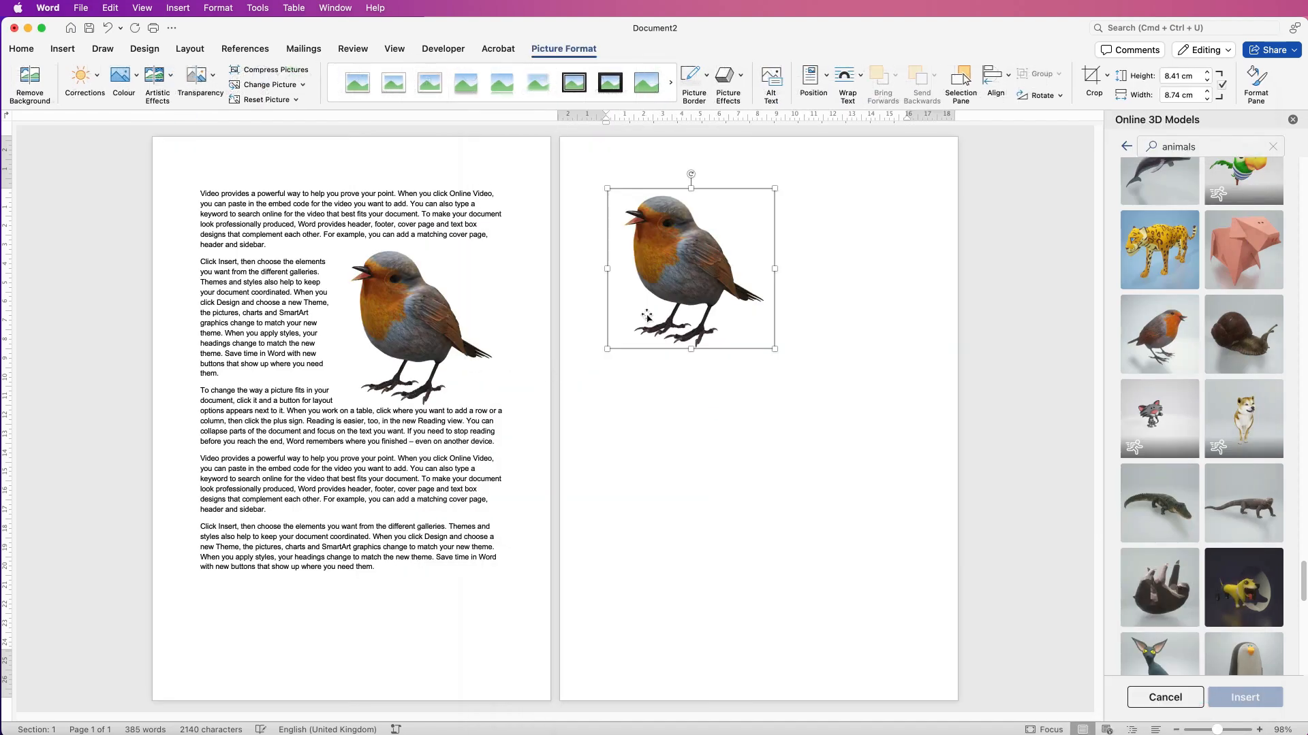
# Step: Set the robin screenshot's text wrapping to In Front of Text and move it over the left side of the lower paragraphs
pyautogui.click(858, 85)
pyautogui.click(862, 209)
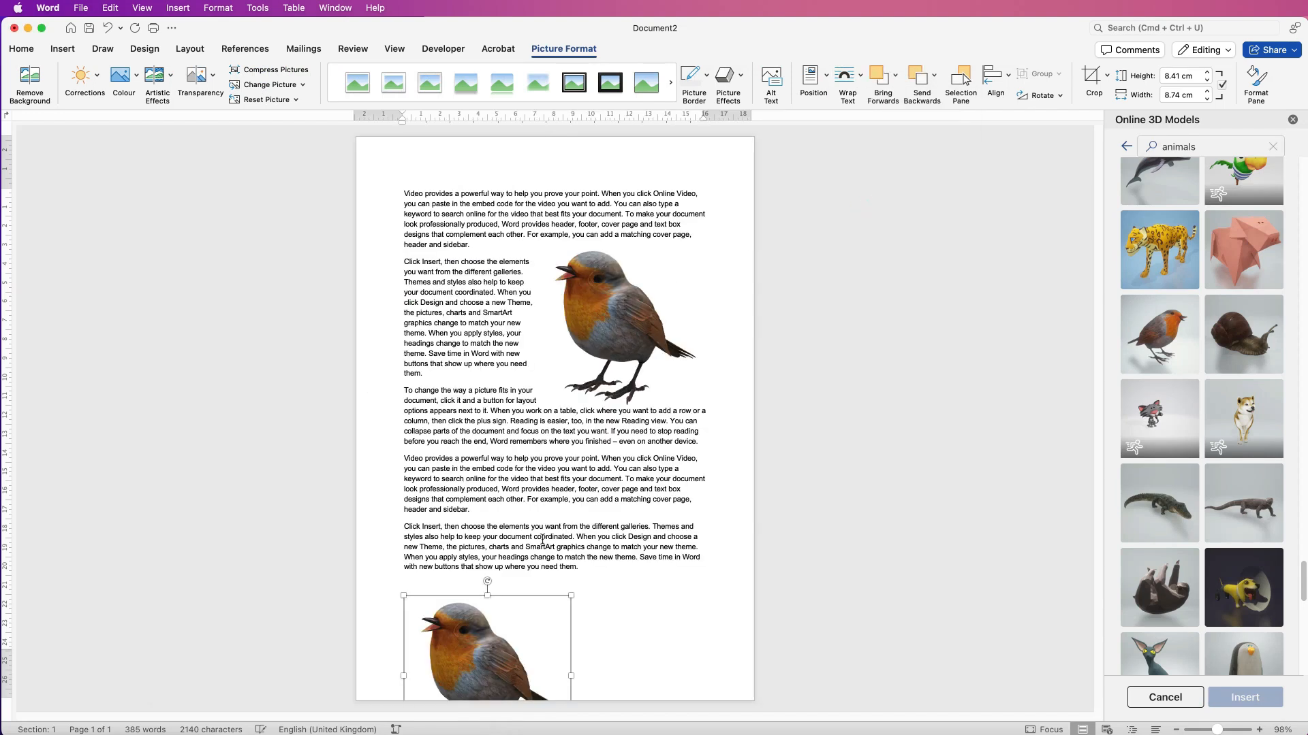
pyautogui.moveTo(473, 651); pyautogui.dragTo(494, 511)
pyautogui.moveTo(486, 533); pyautogui.dragTo(491, 492)
pyautogui.click(488, 619)
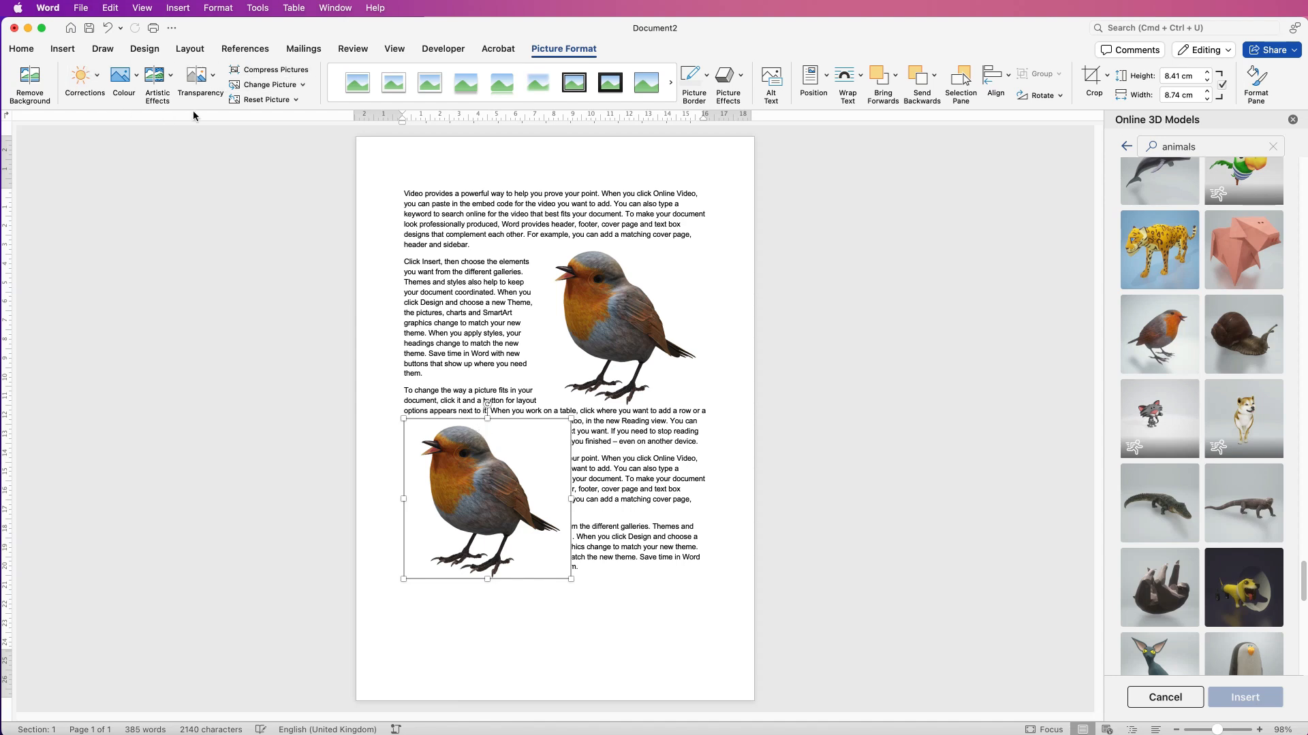
# Step: Try two different low-contrast Brightness/Contrast corrections on the robin screenshot
pyautogui.click(98, 81)
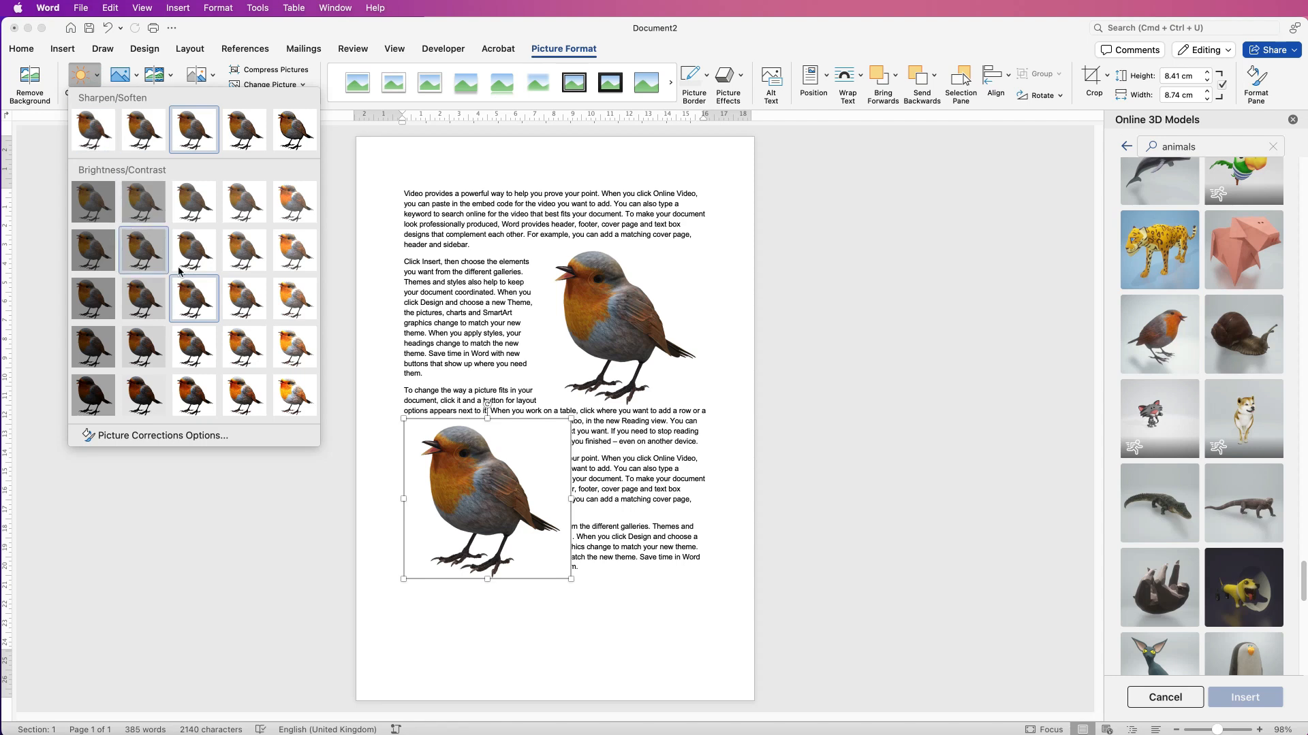
pyautogui.click(281, 254)
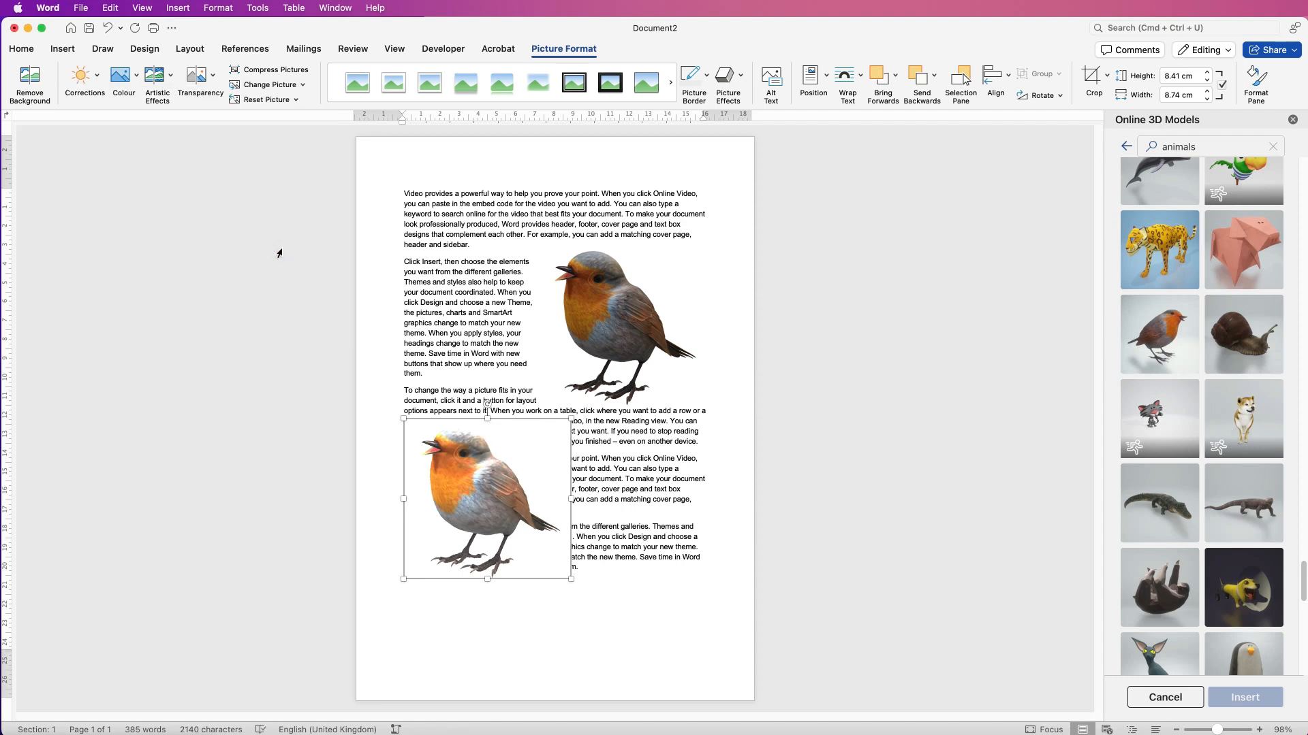
pyautogui.click(95, 83)
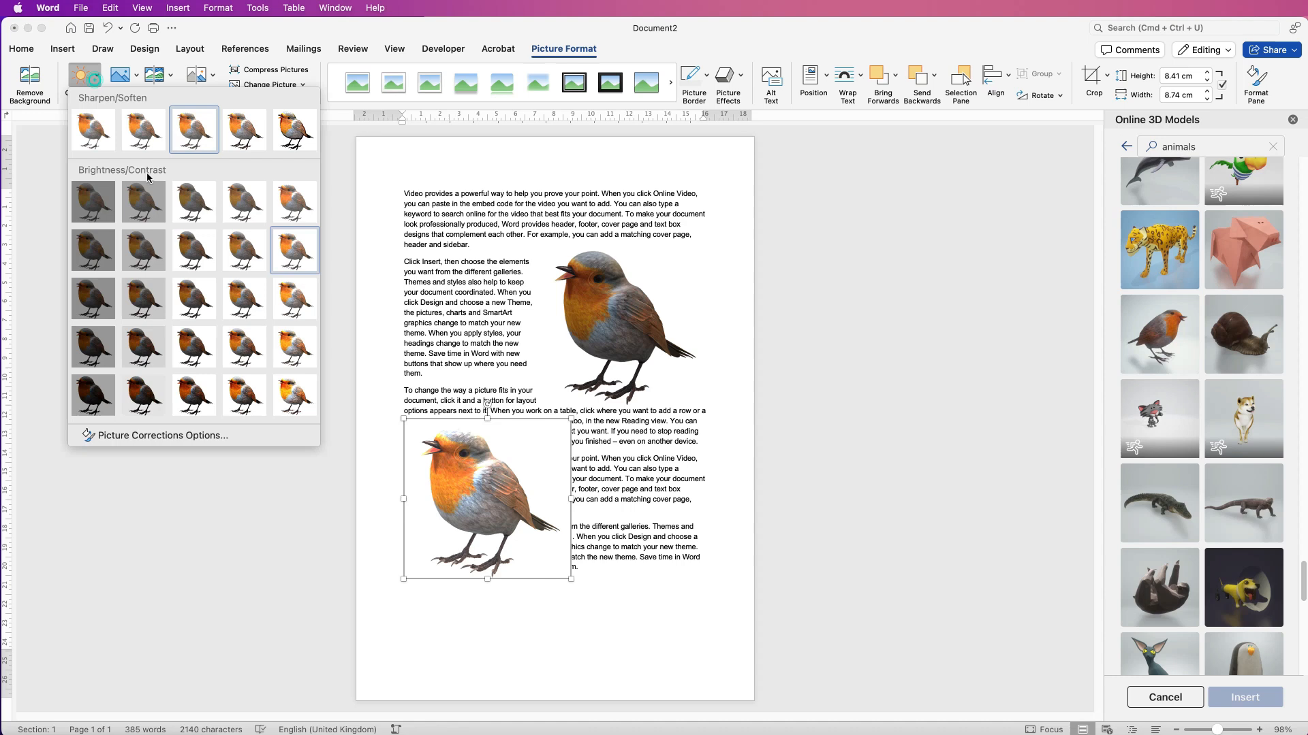
pyautogui.click(194, 206)
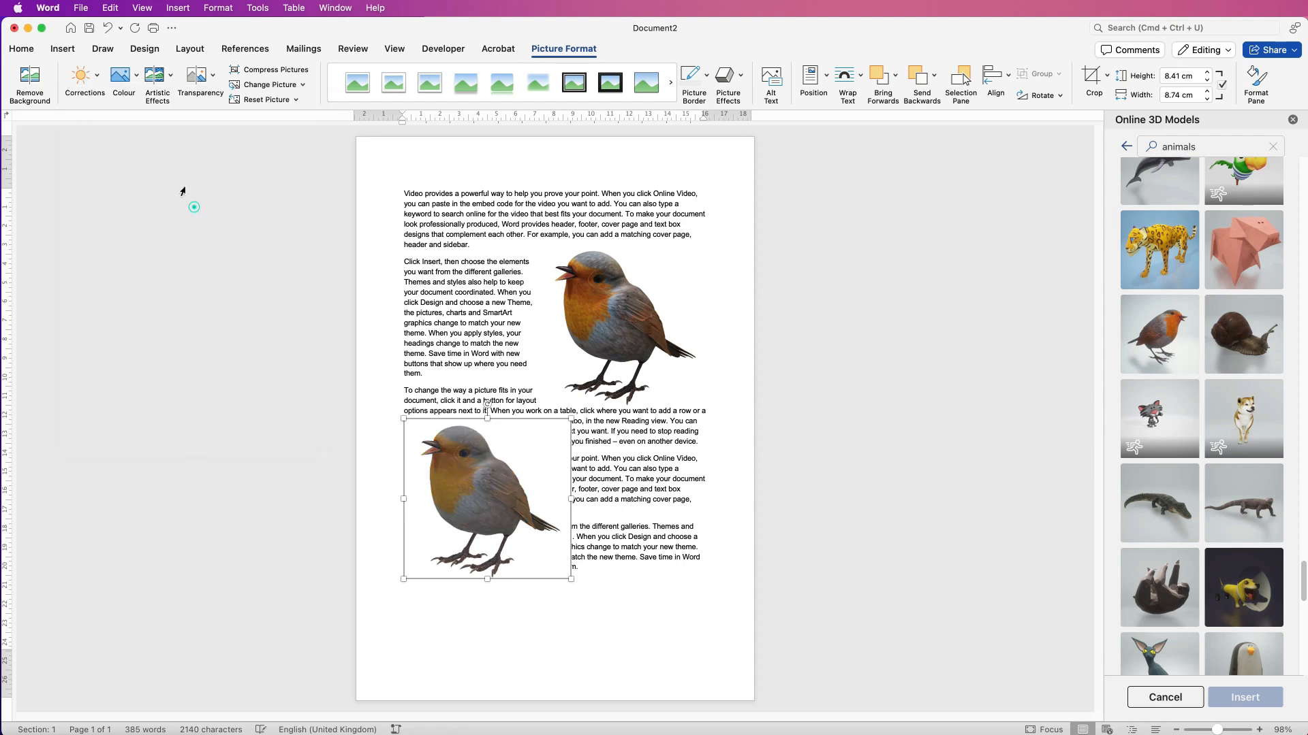
# Step: Apply a brighter, higher-contrast Brightness/Contrast correction to the robin screenshot, using the preset in the fourth row and fourth column
pyautogui.click(137, 84)
pyautogui.click(100, 81)
pyautogui.click(100, 79)
pyautogui.click(245, 346)
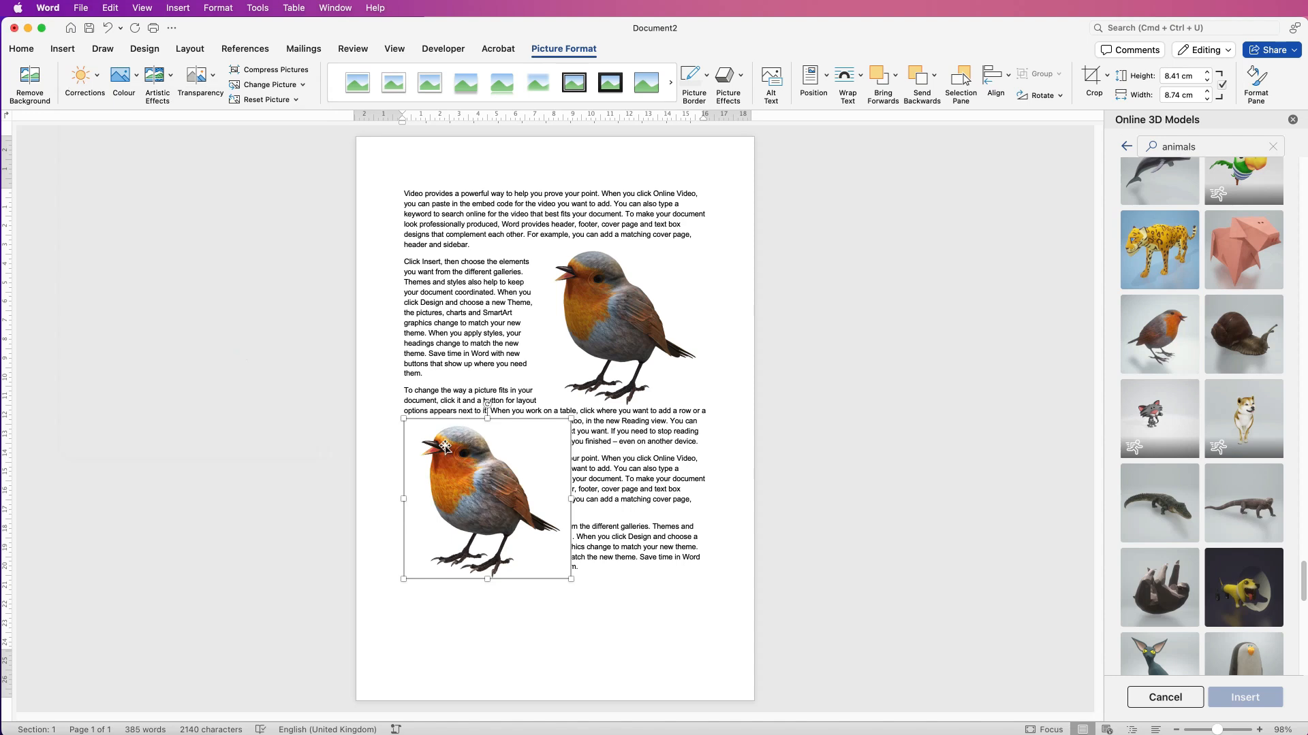
# Step: Make the robin screenshot semi-transparent with the fifth transparency preset, so the paragraphs beneath it can be read
pyautogui.click(135, 83)
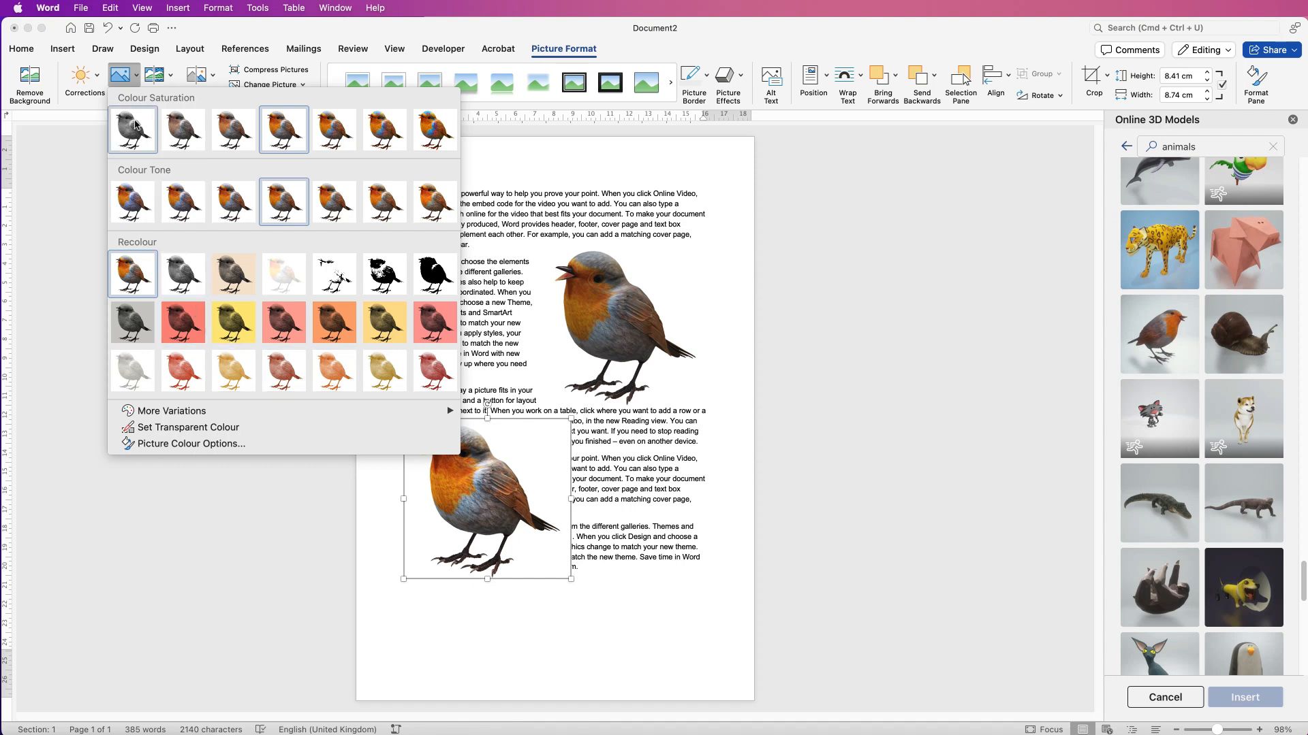
pyautogui.click(137, 82)
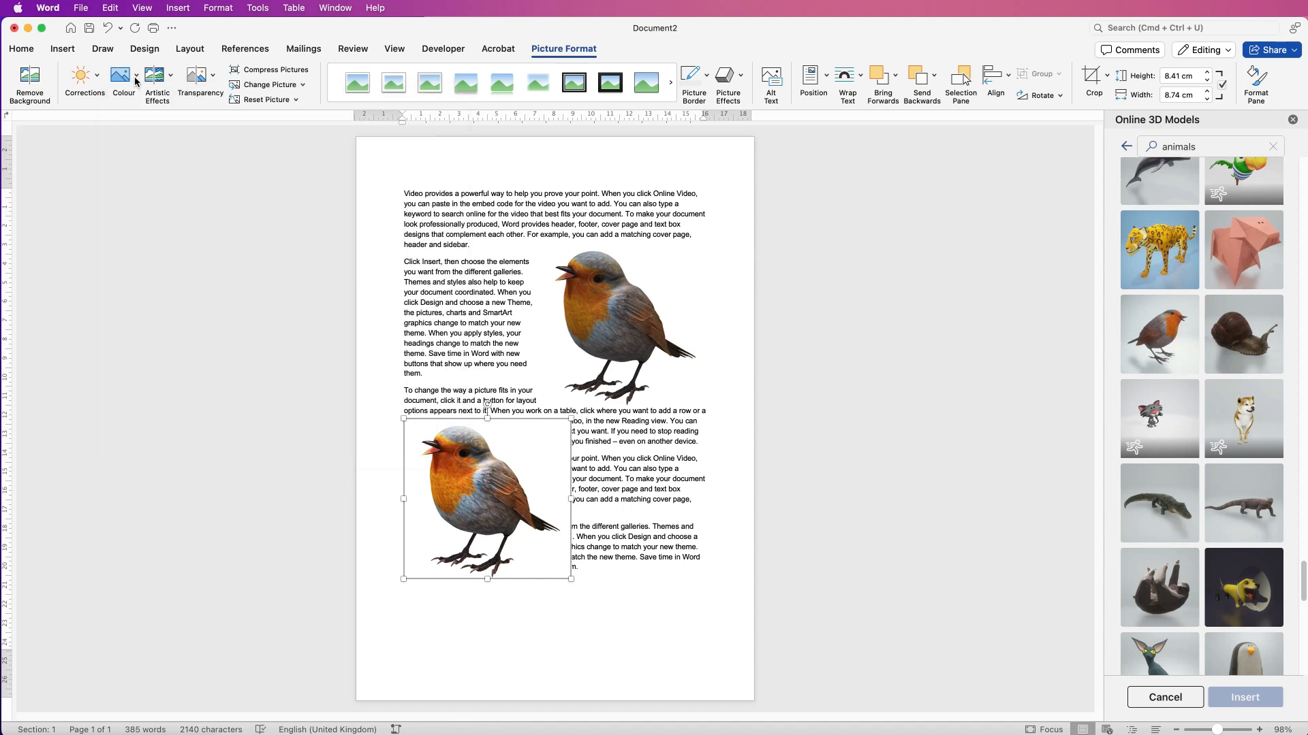
pyautogui.click(212, 79)
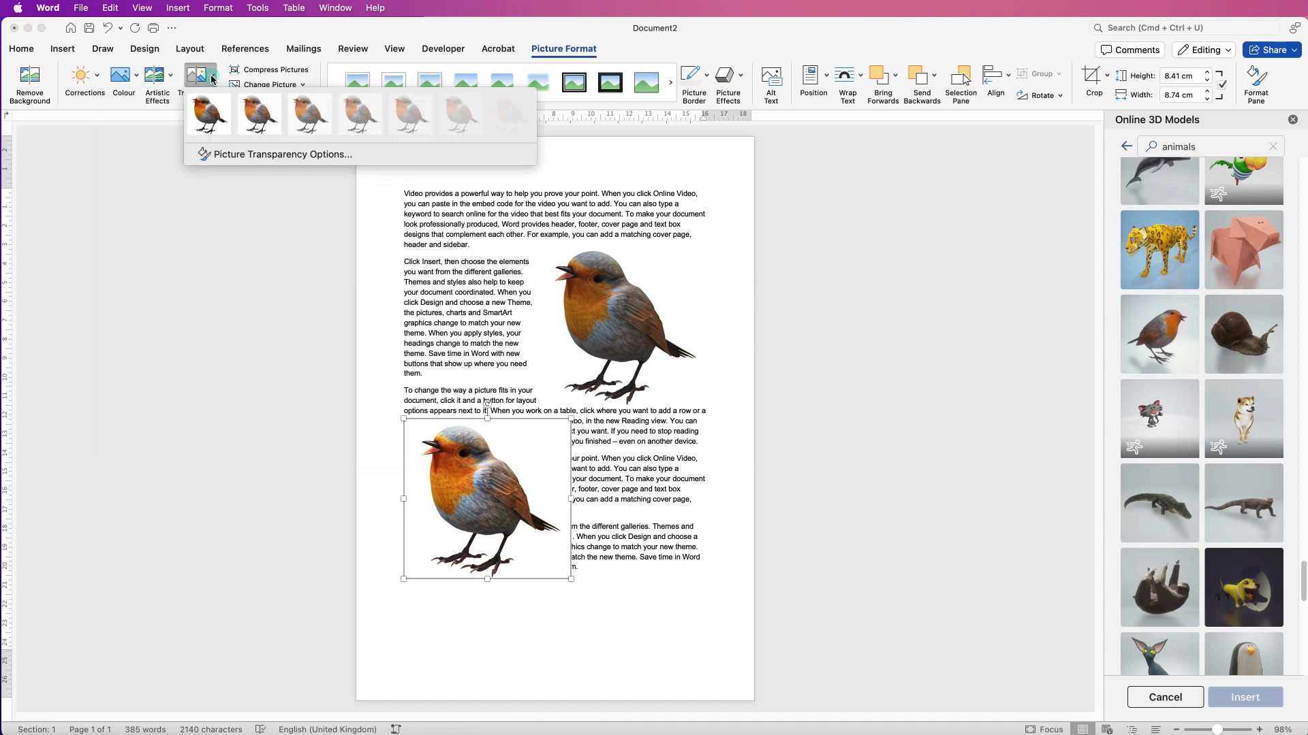
pyautogui.click(409, 111)
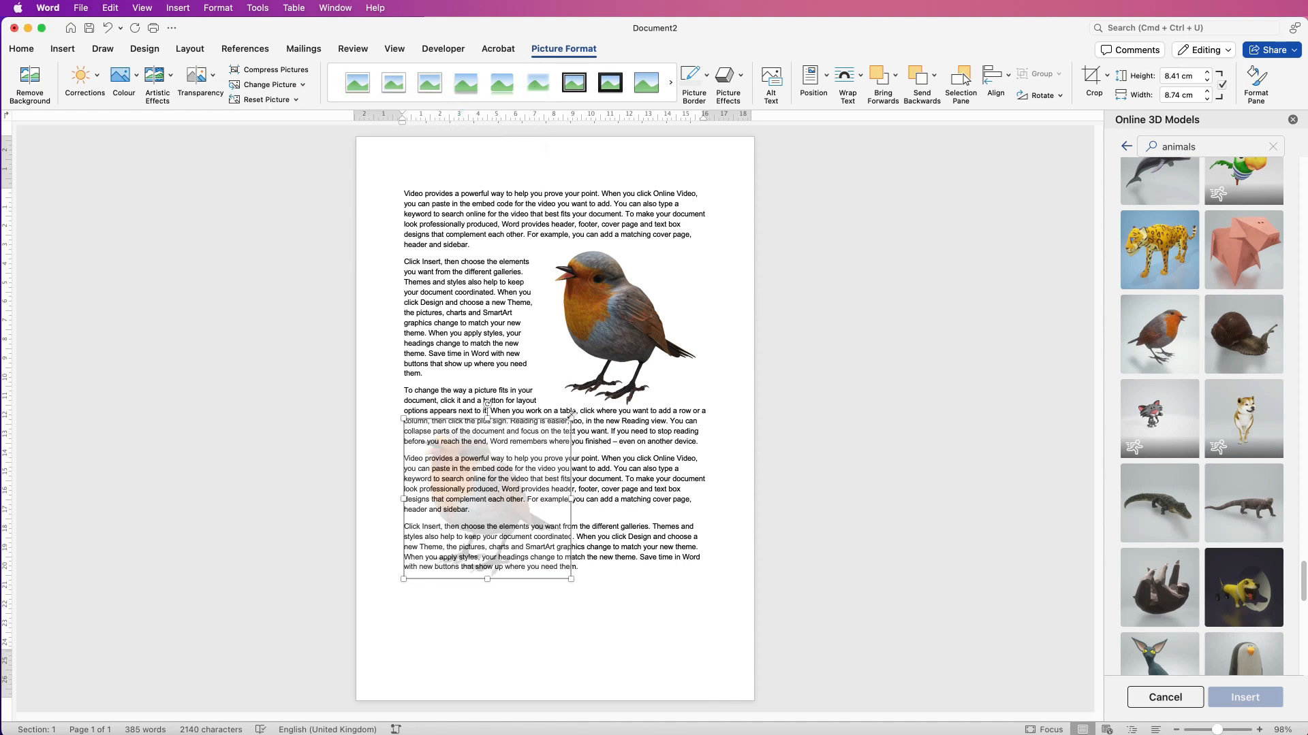
# Step: Enlarge the semi-transparent robin screenshot to about 22.75 cm high by 23.71 cm wide and position it across the page's text
pyautogui.moveTo(578, 414); pyautogui.dragTo(867, 130)
pyautogui.moveTo(545, 382); pyautogui.dragTo(484, 425)
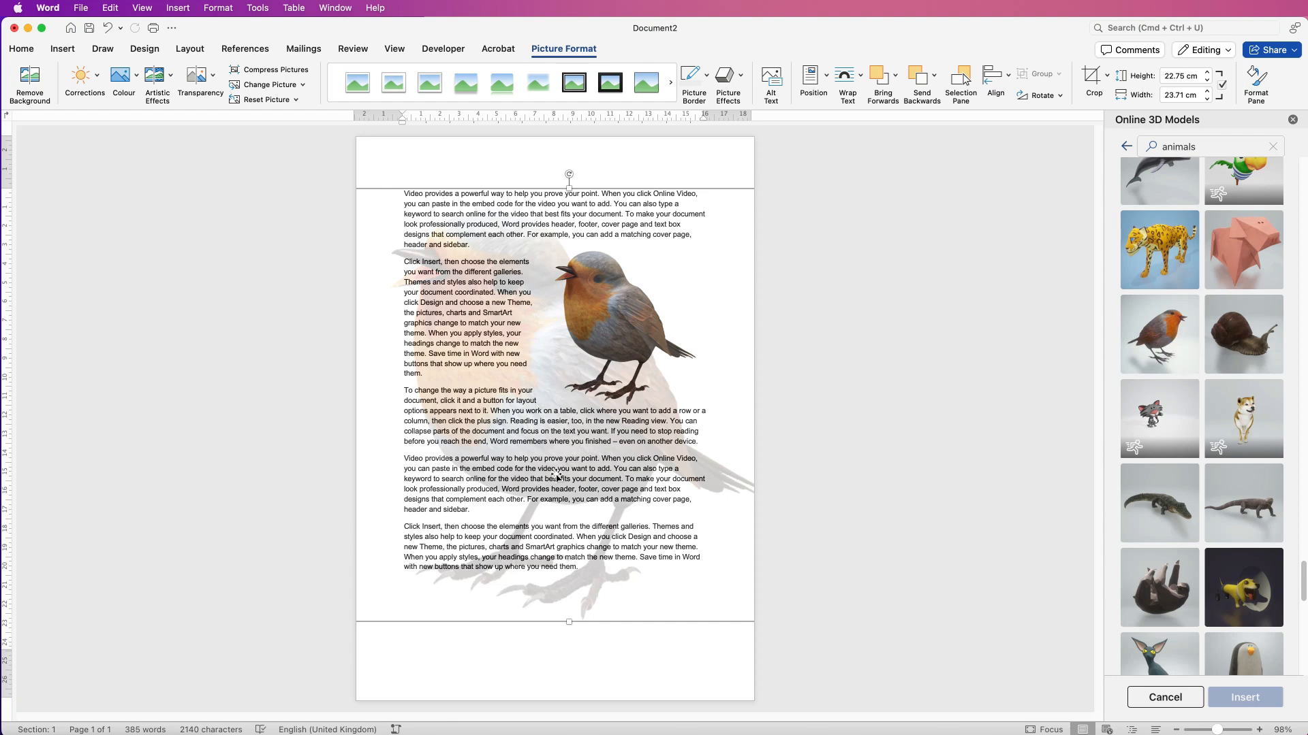
# Step: Delete the enlarged semi-transparent robin screenshot, keeping the 3D robin model in the document
pyautogui.press('Delete')
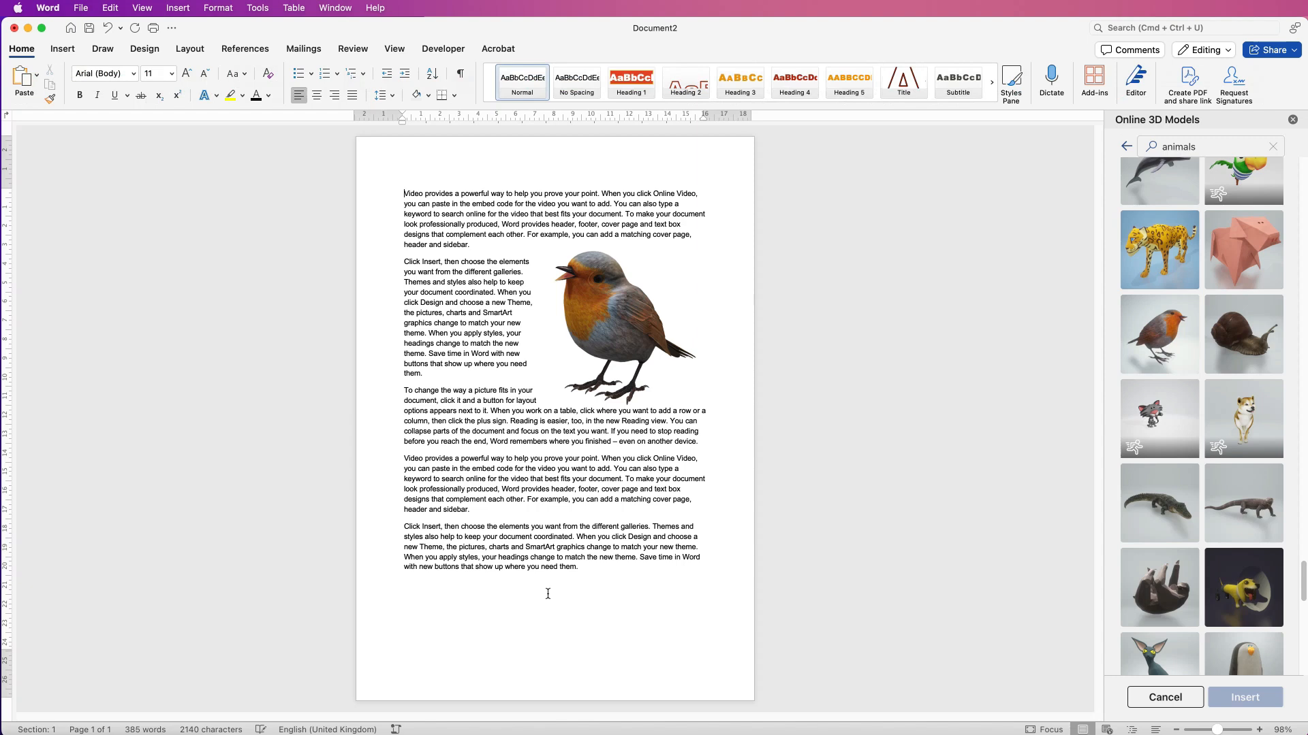